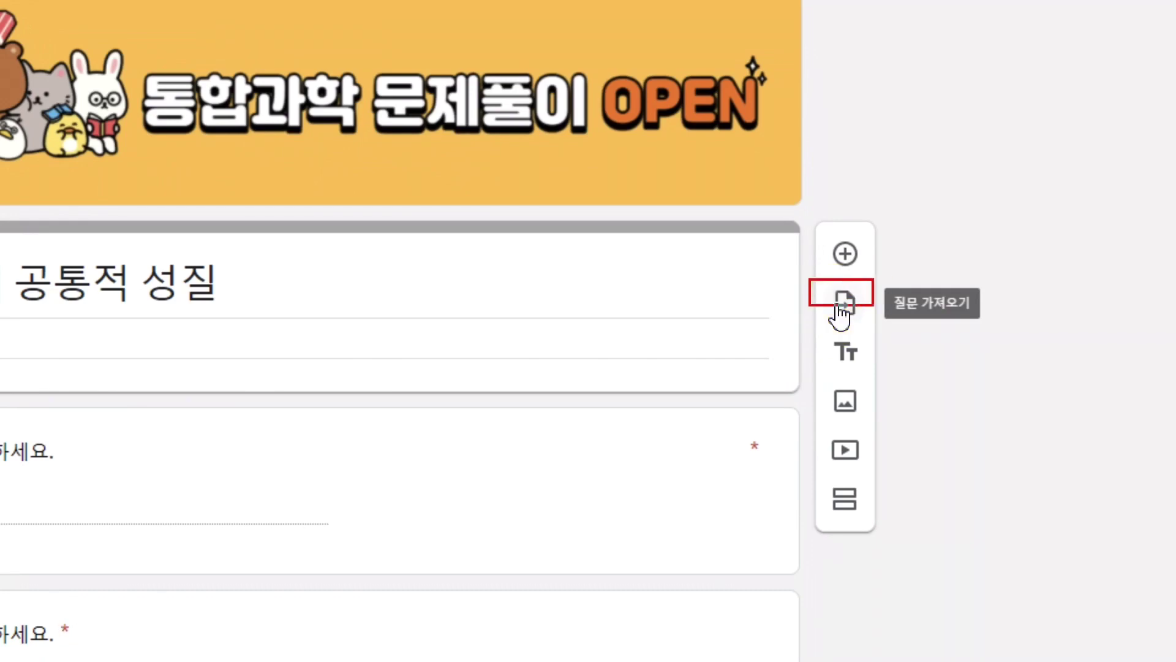
Step: Start importing questions into the form, using the form "퀴즈 연습" as the source
left_click(841, 308)
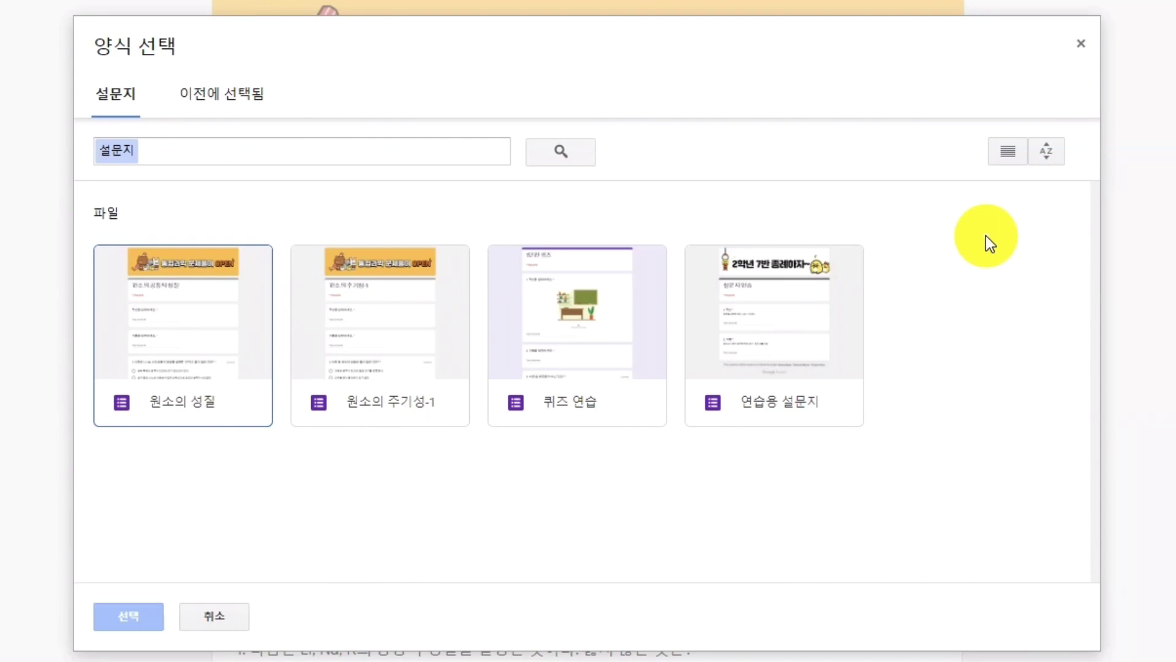
left_click(568, 317)
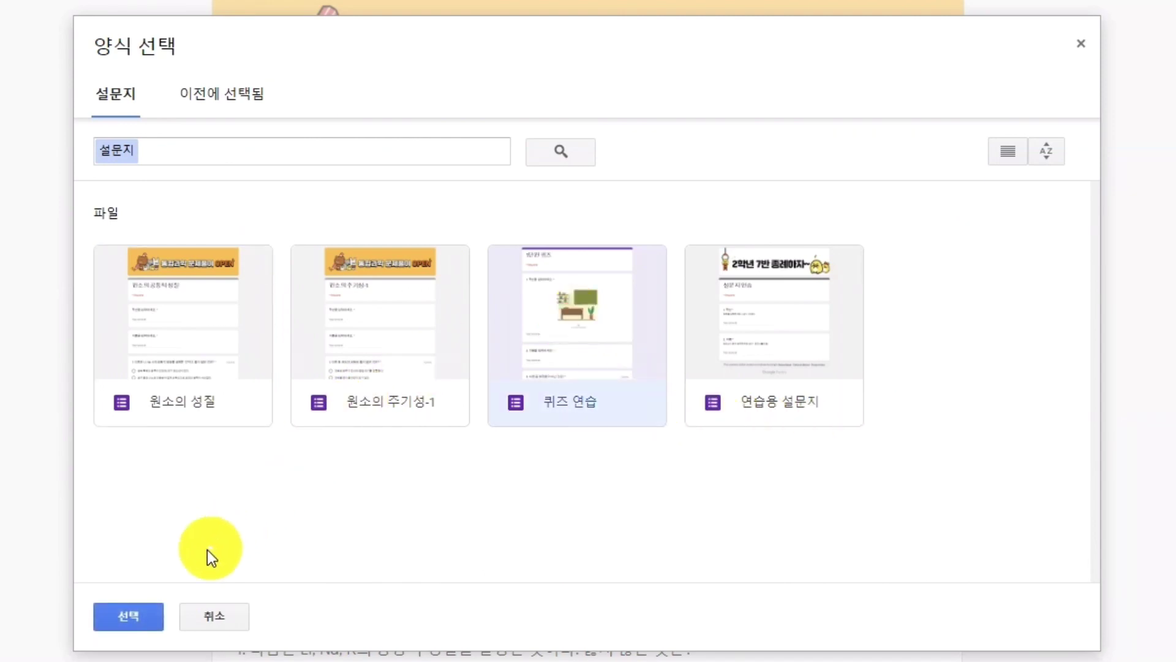
double_click(554, 319)
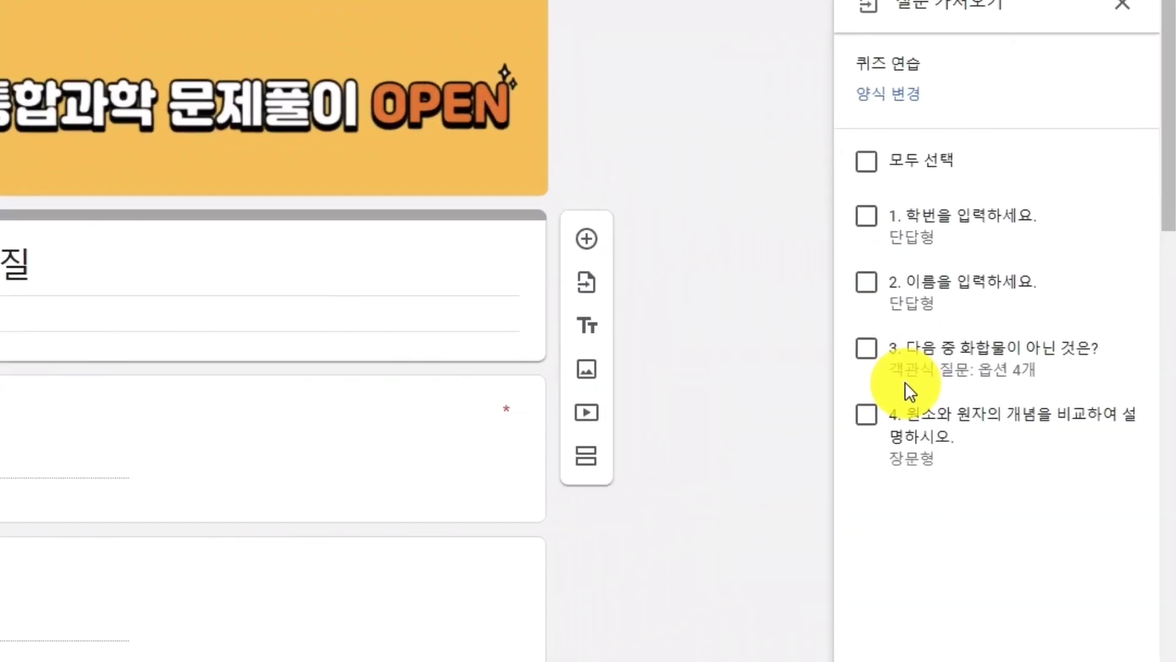
Step: Try selecting all questions for import, then clear them and select only question 2, "이름을 입력하세요."
left_click(868, 163)
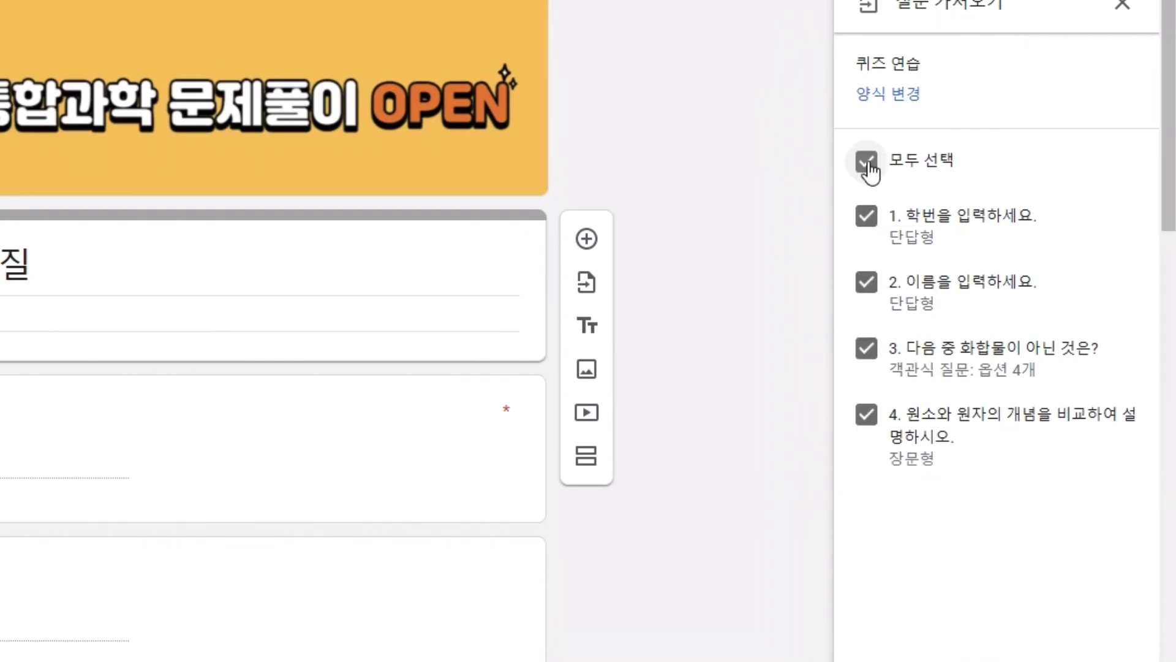
left_click(868, 163)
left_click(868, 283)
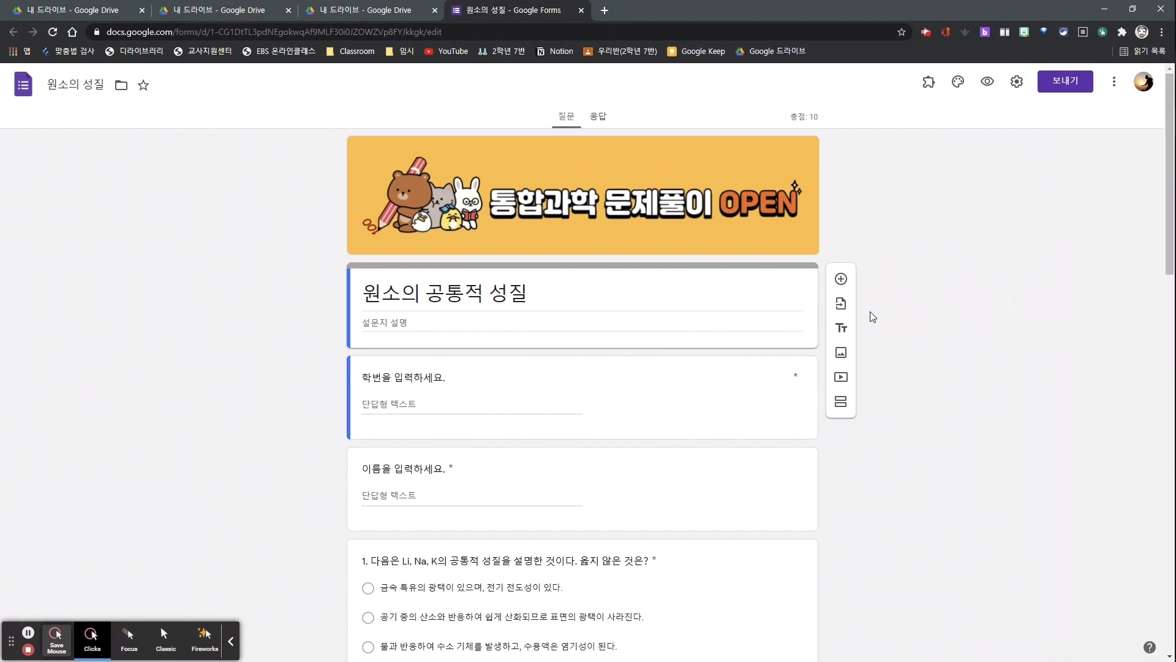
Step: Insert the "WHAT THE WORLD IS MADE OF" picture from a Google image search for 원자구조 at the form's end, titled "6. 다음은 원자의 구조이다."
scroll(873, 316, "down", 20)
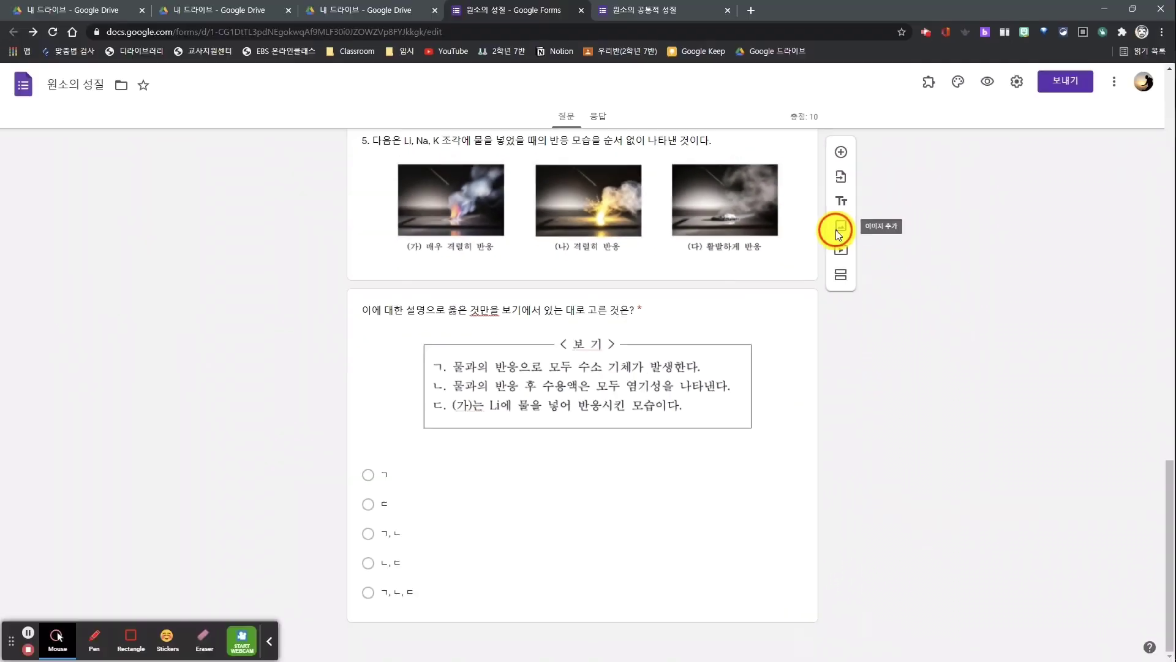
left_click(815, 269)
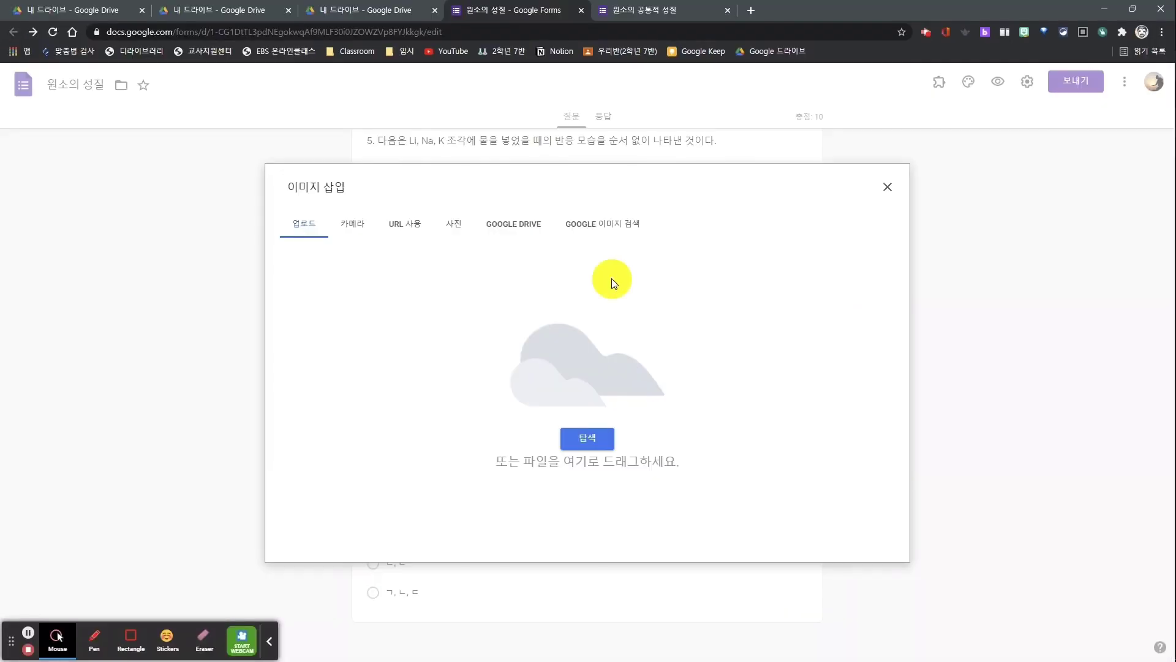
left_click(612, 225)
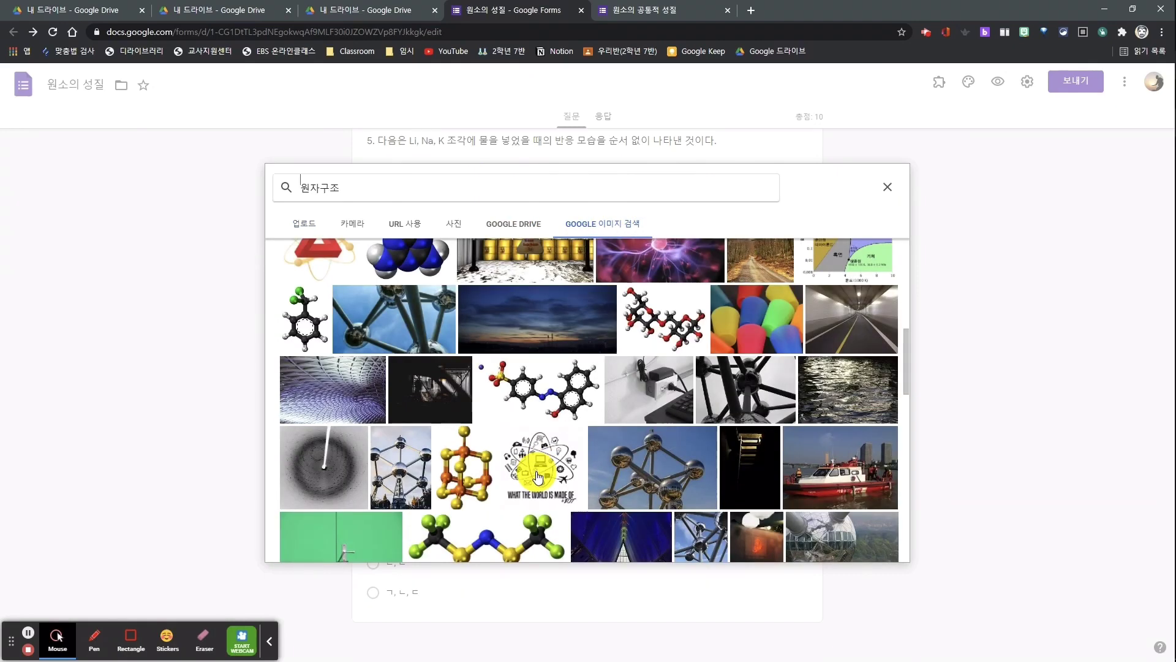
double_click(538, 477)
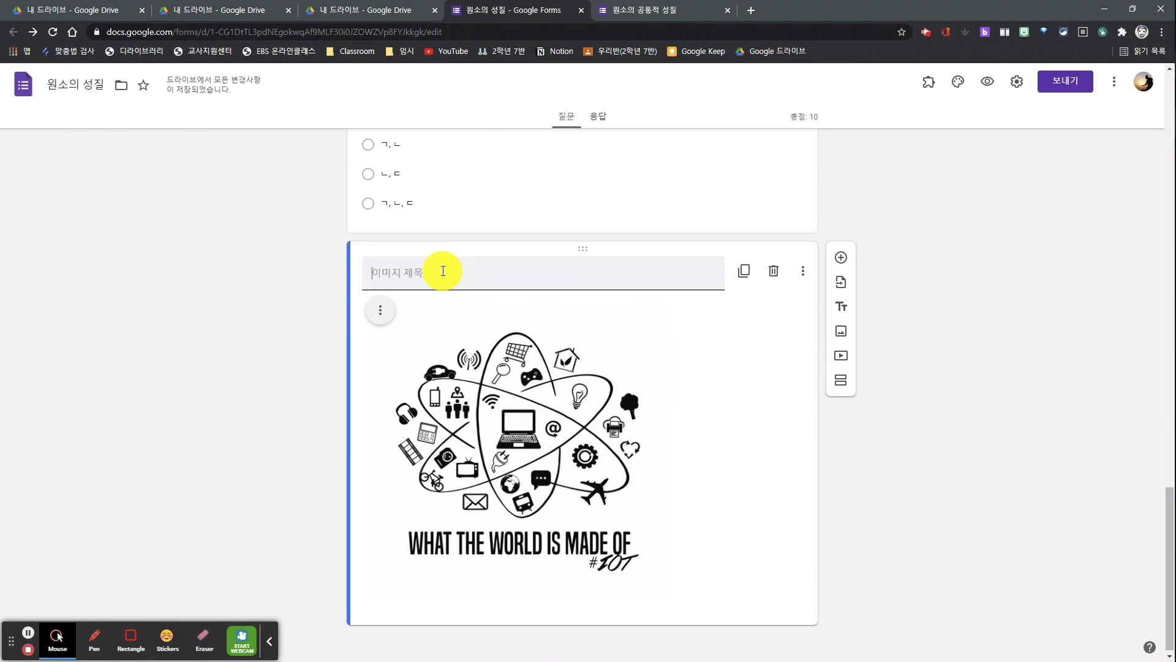
type("6. 다음은 원자의 구조이다.")
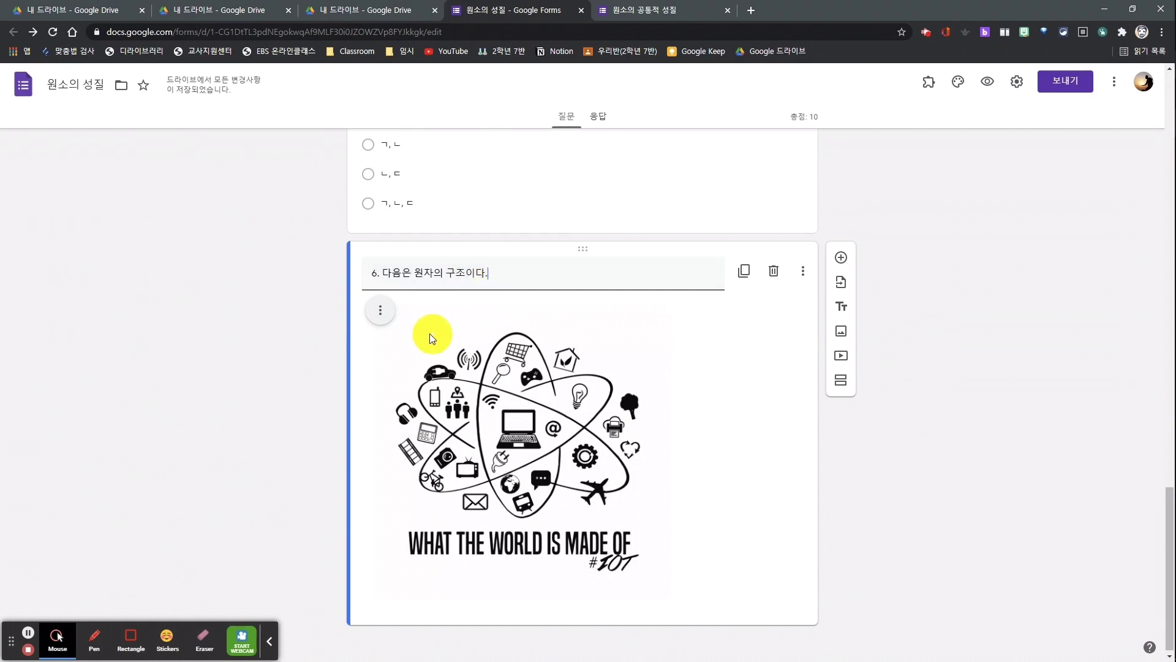
Step: Centre the picture in the section for question 6 and scale it down proportionally
left_click(381, 311)
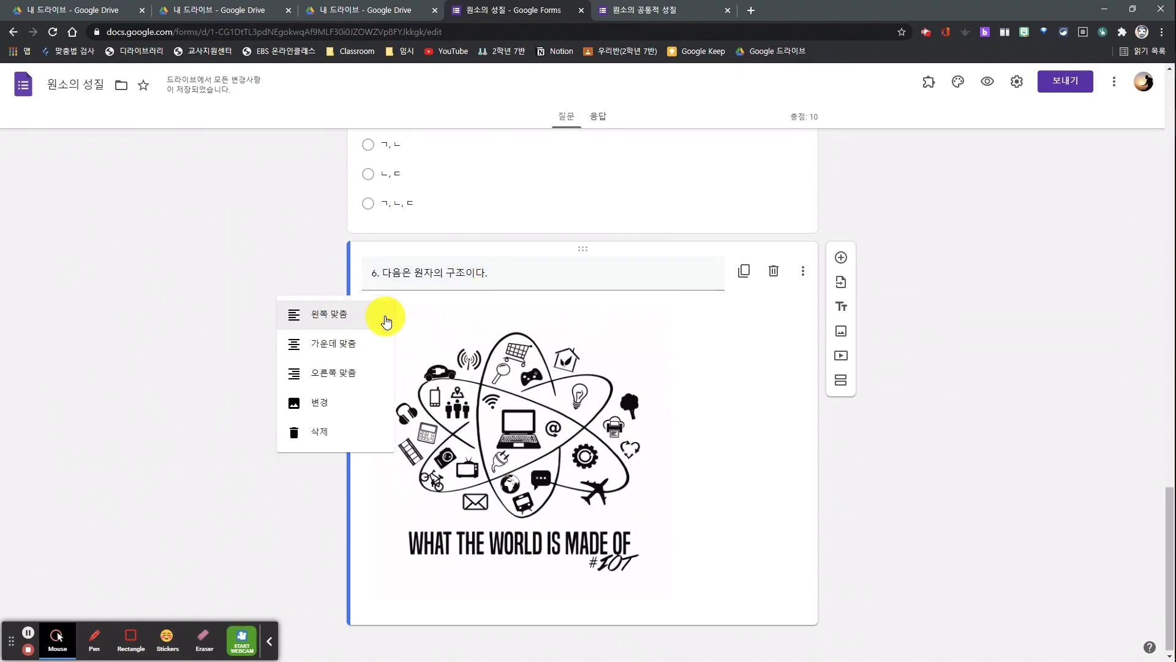
left_click(352, 346)
left_click(564, 434)
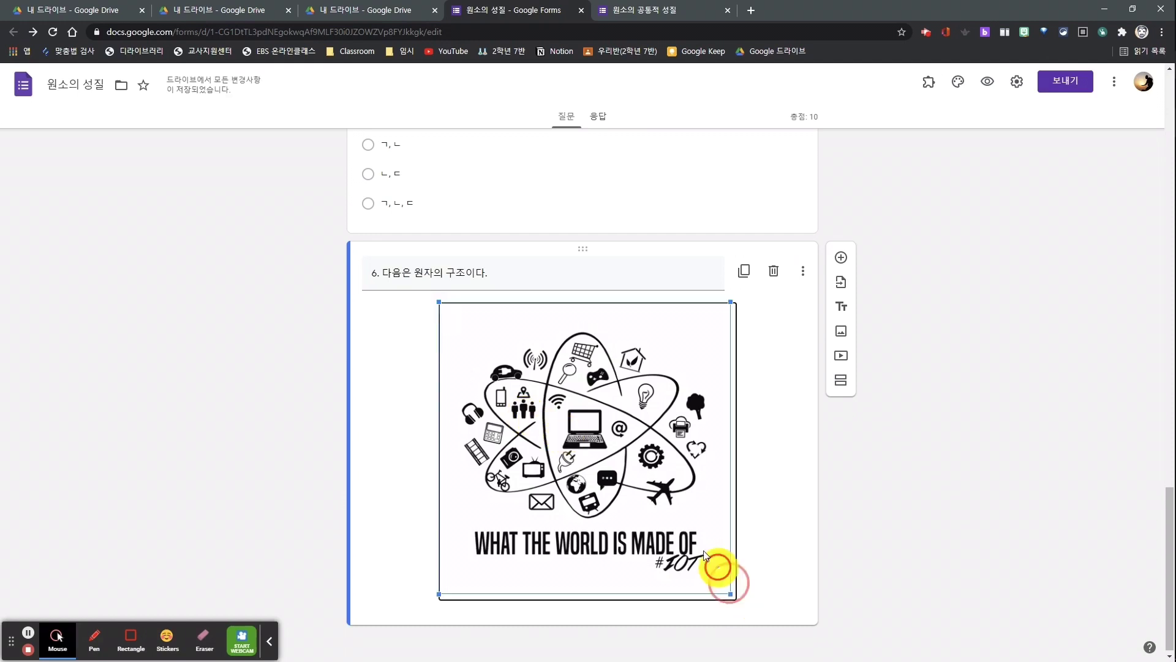
left_click_drag(705, 555, 635, 475)
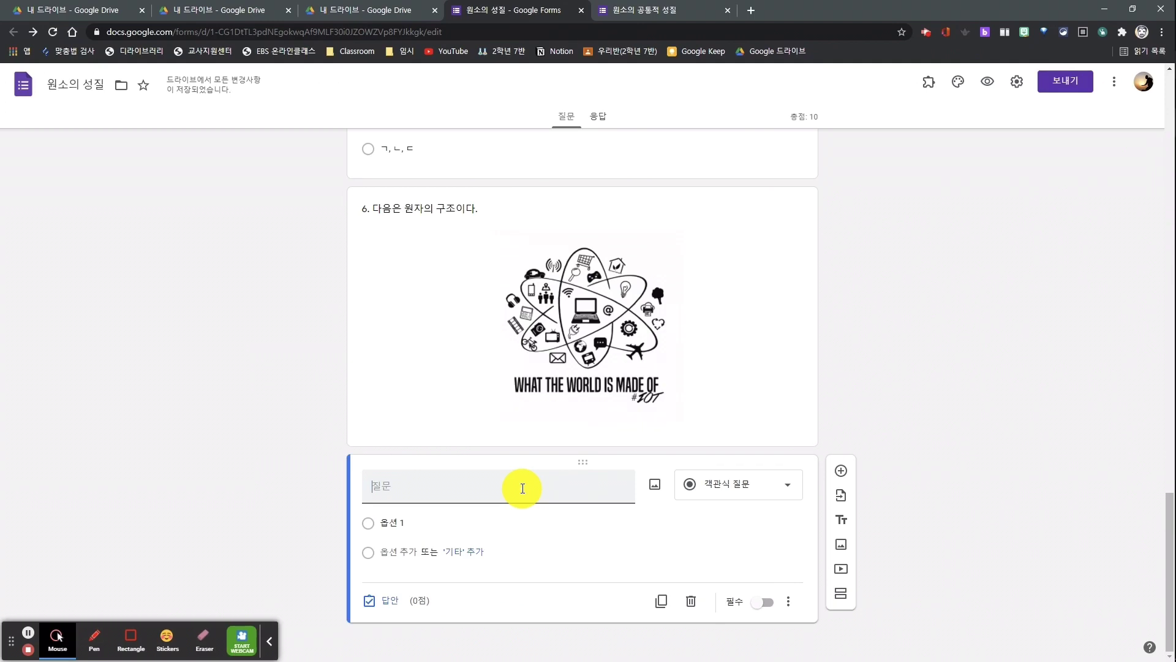
Step: Enter "이에 대한 설명으로 옳은 것만을 있는 대로 고른 것은?" as the multiple-choice question below the picture and upload the 보기 image to it
type("이에 대한 설명으로 옳은 것만을 있는 대로 고른 것은?")
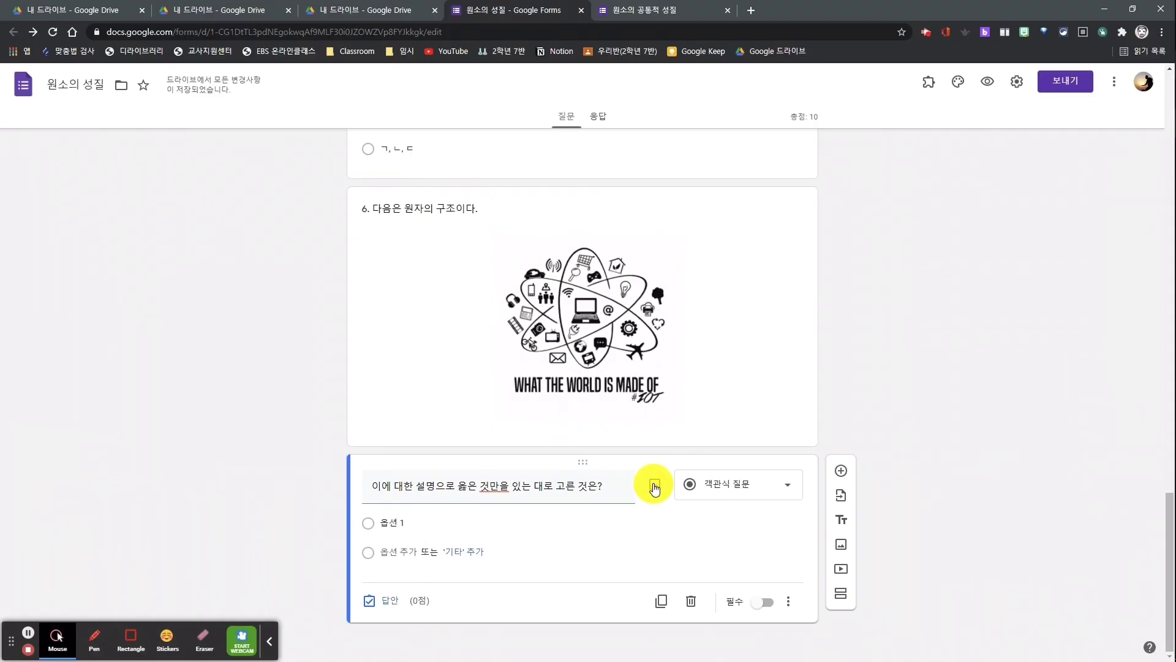
left_click(654, 485)
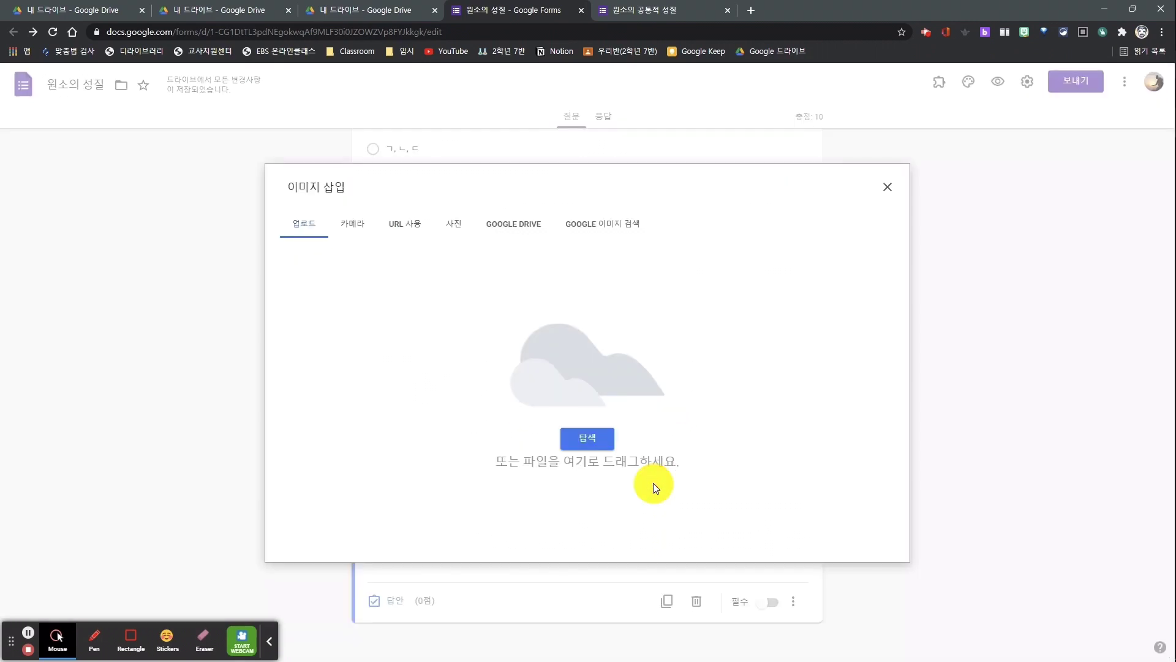
left_click(595, 440)
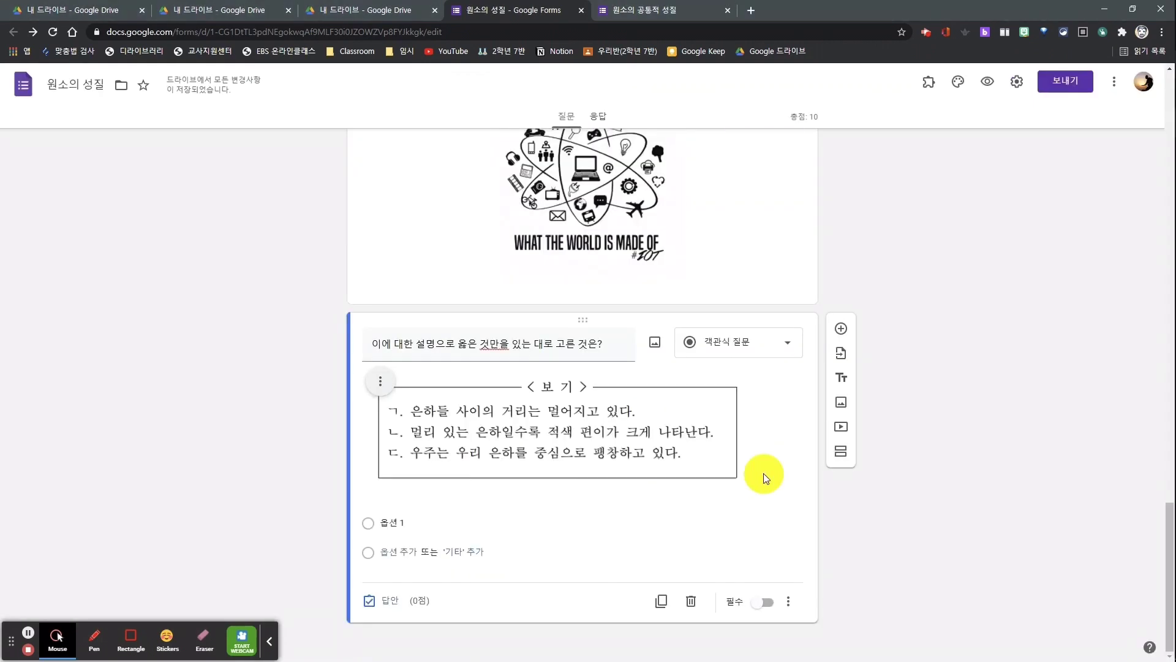
Step: Centre the 보기 image in the multiple-choice question and make it slightly smaller
left_click(381, 381)
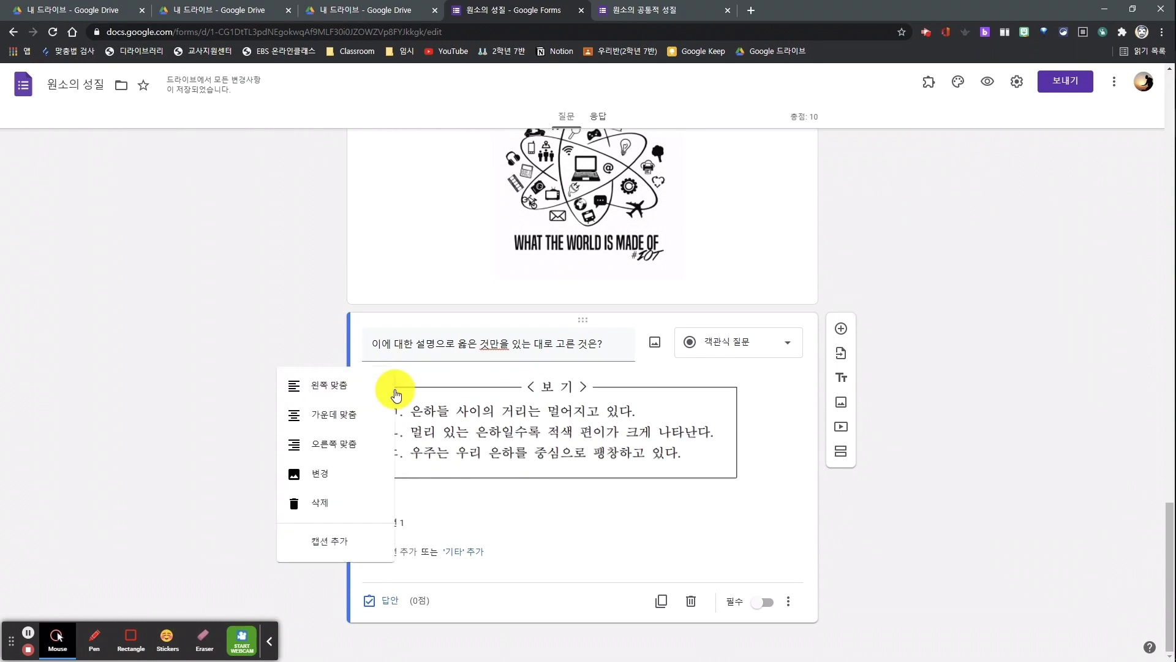
left_click(349, 413)
left_click_drag(774, 481, 741, 466)
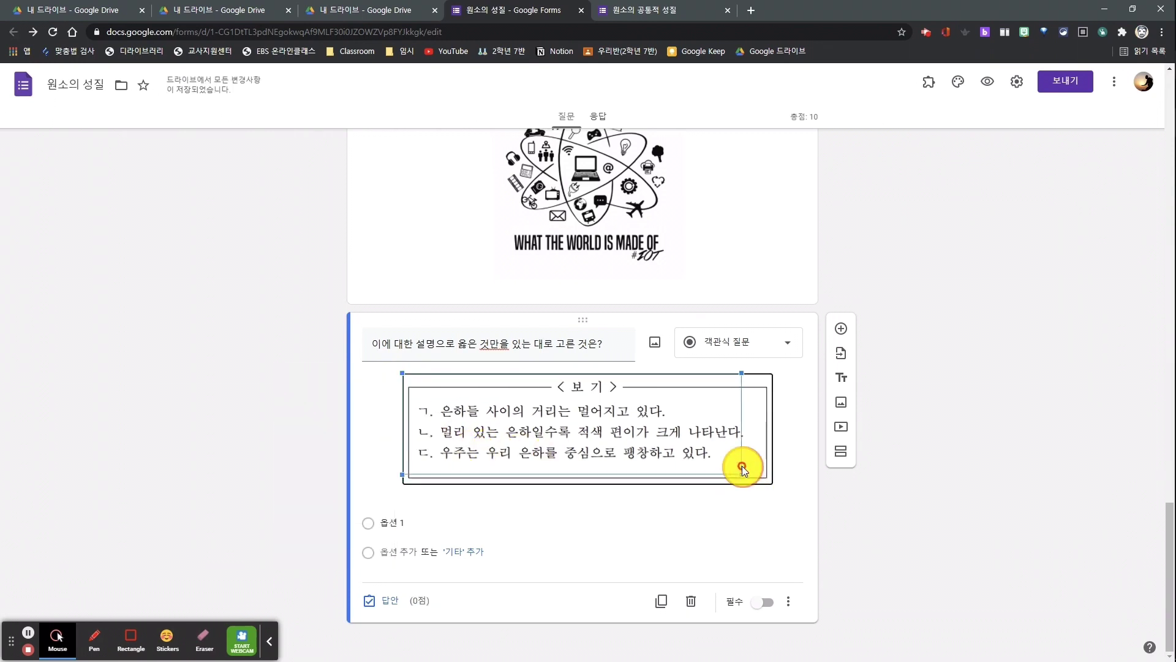
Step: Add the answer options ㄱ; ㄴ; ㄷ; ㄱ,ㄴ; and ㄴ,ㄷ, and mark ㄱ as correct for 2 points
left_click(454, 513)
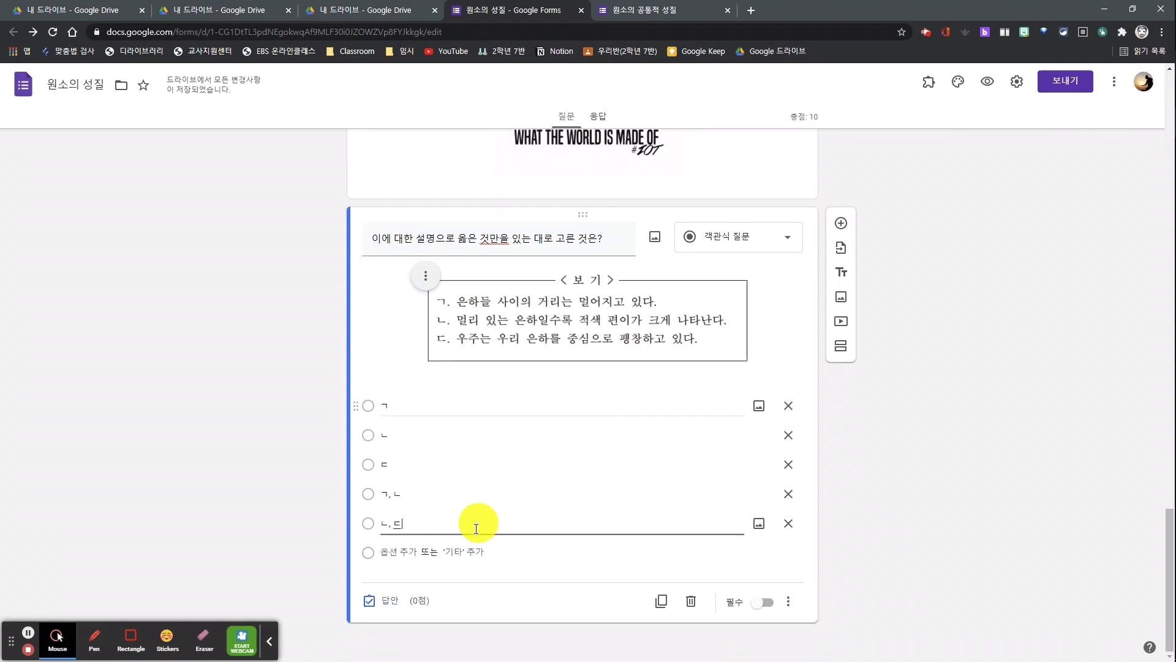
left_click(390, 612)
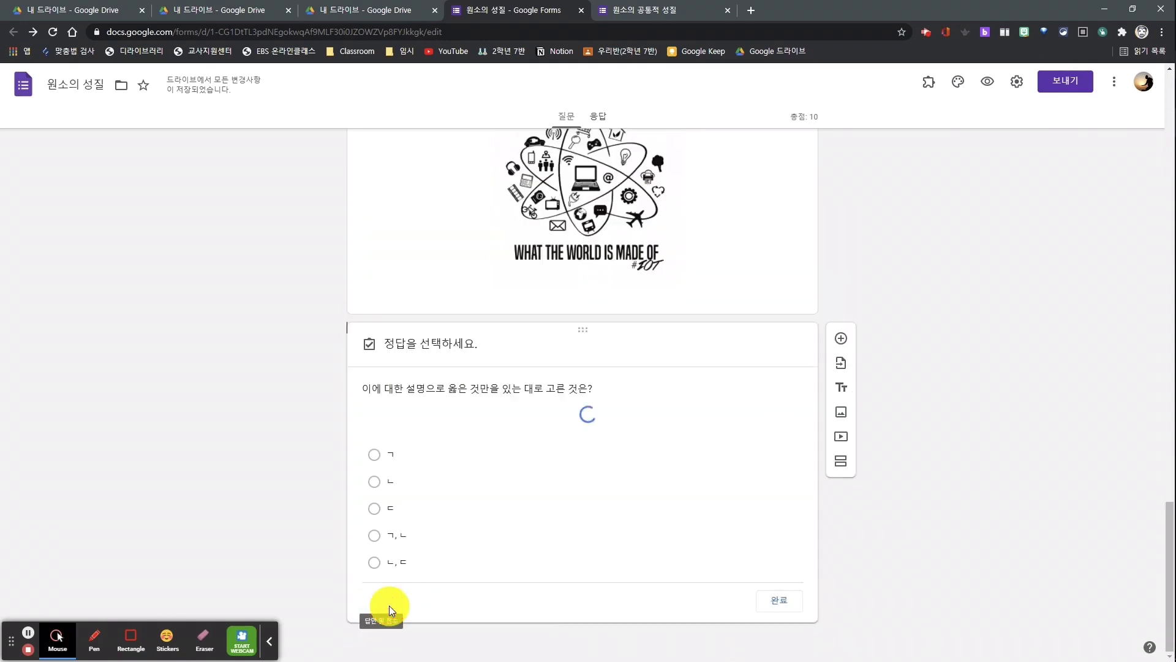
left_click(375, 428)
double_click(761, 275)
type("2")
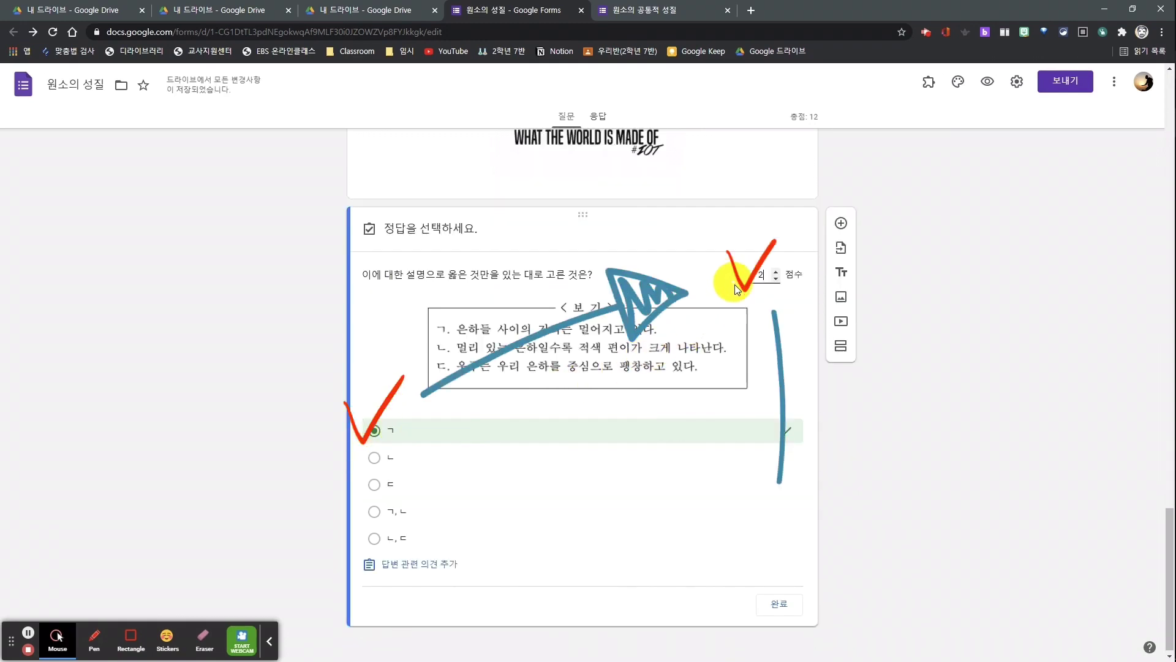
left_click(775, 607)
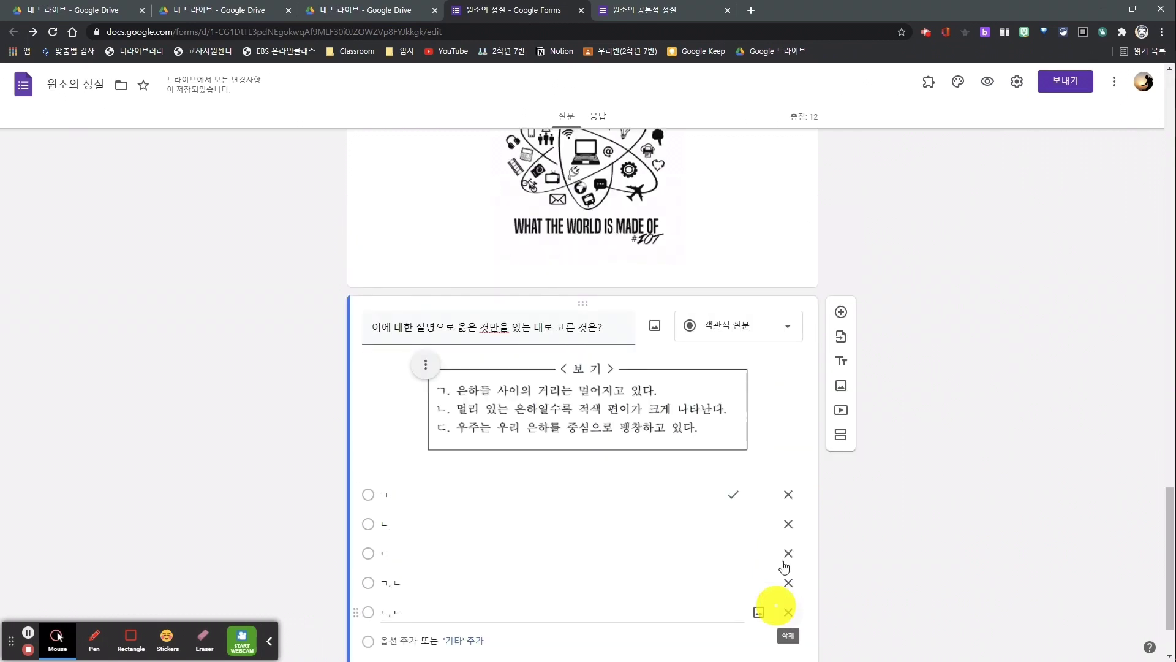
Step: Preview the form and examine how the question 6 picture and the question below it appear to respondents
left_click(995, 79)
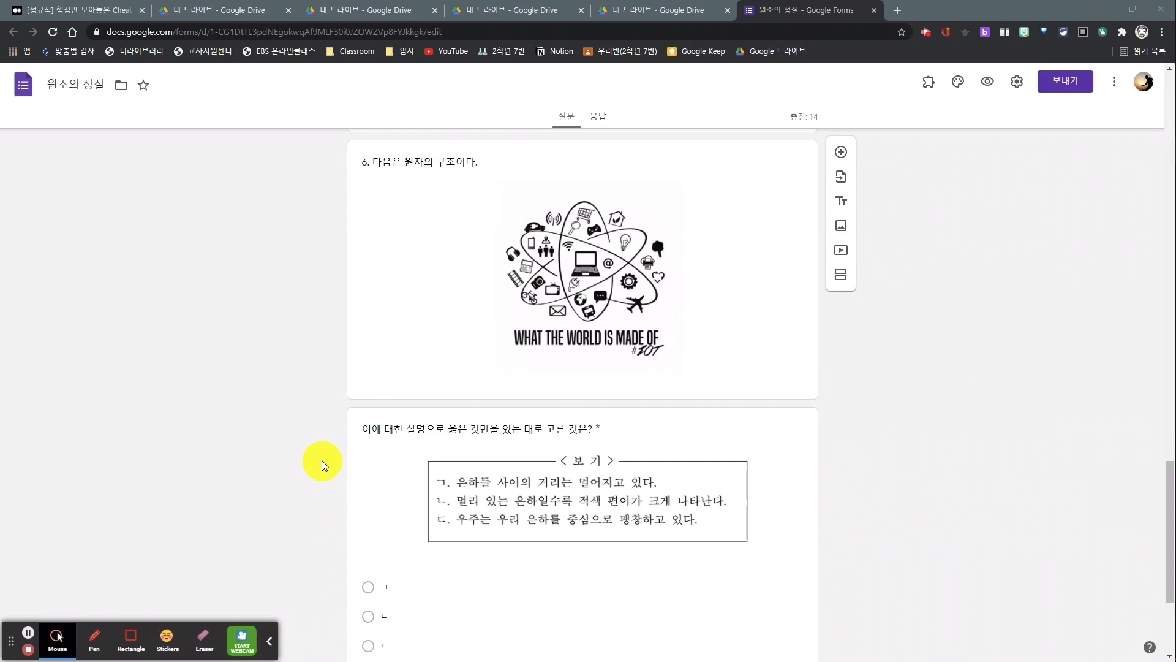
mouse_move(305, 480)
left_mouse_down()
mouse_move(475, 517)
mouse_move(846, 654)
left_mouse_up()
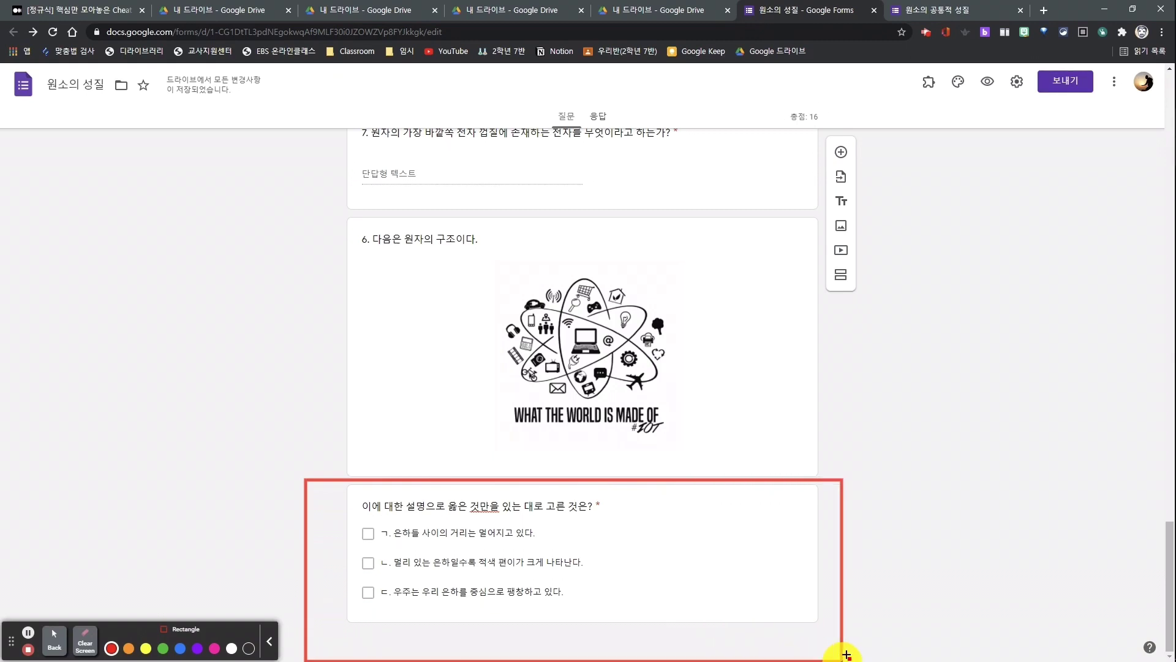
left_click(987, 81)
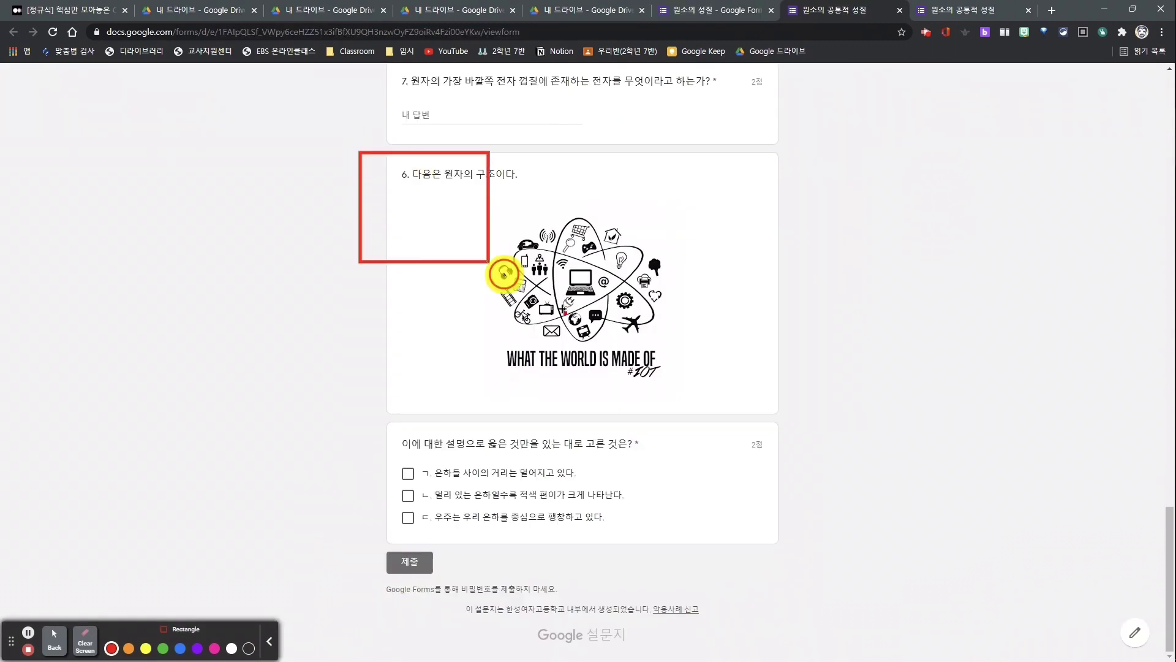
left_click_drag(504, 273, 822, 562)
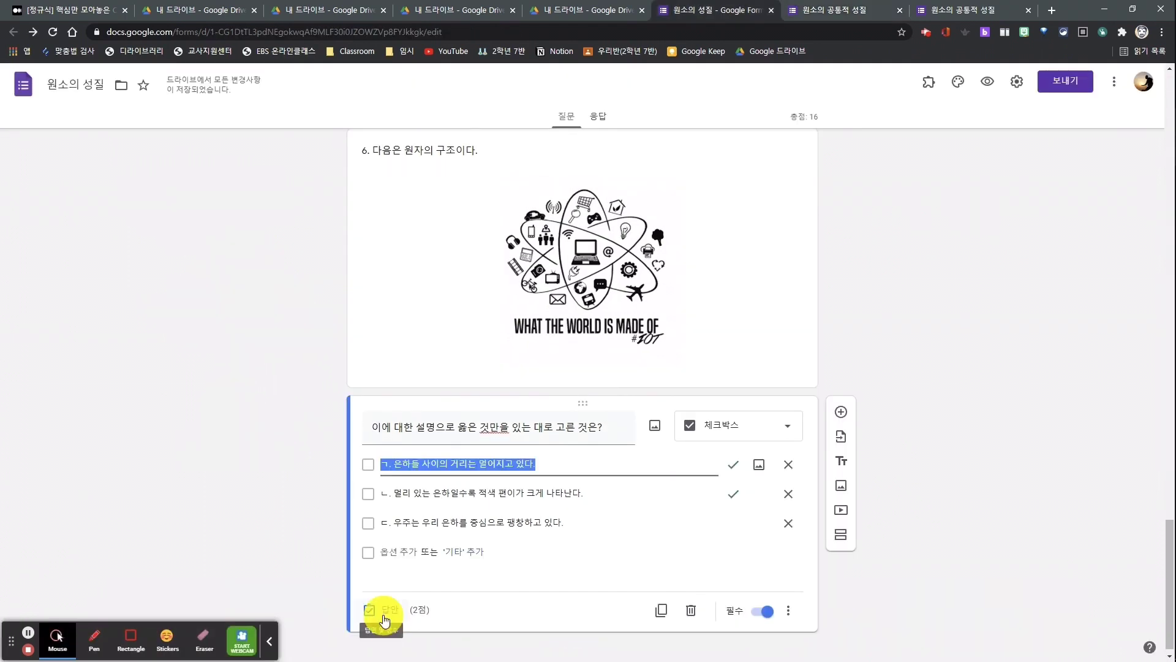
Step: Review the answer keys of the checkbox question and of short-answer question 7
left_click(374, 506)
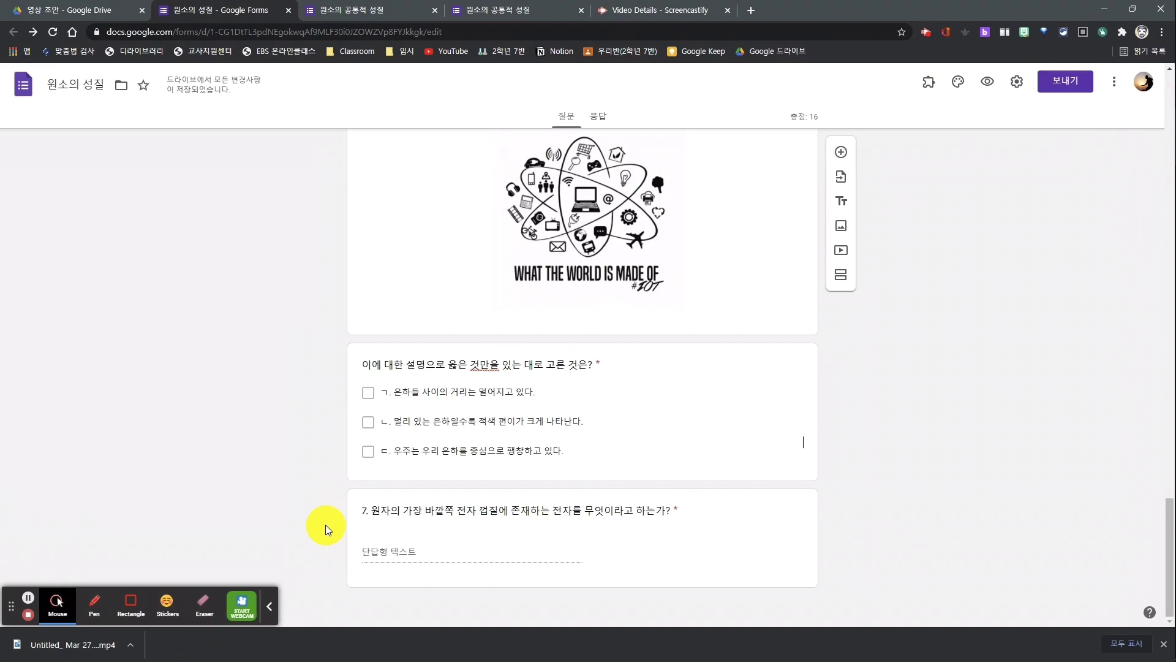
left_click(422, 511)
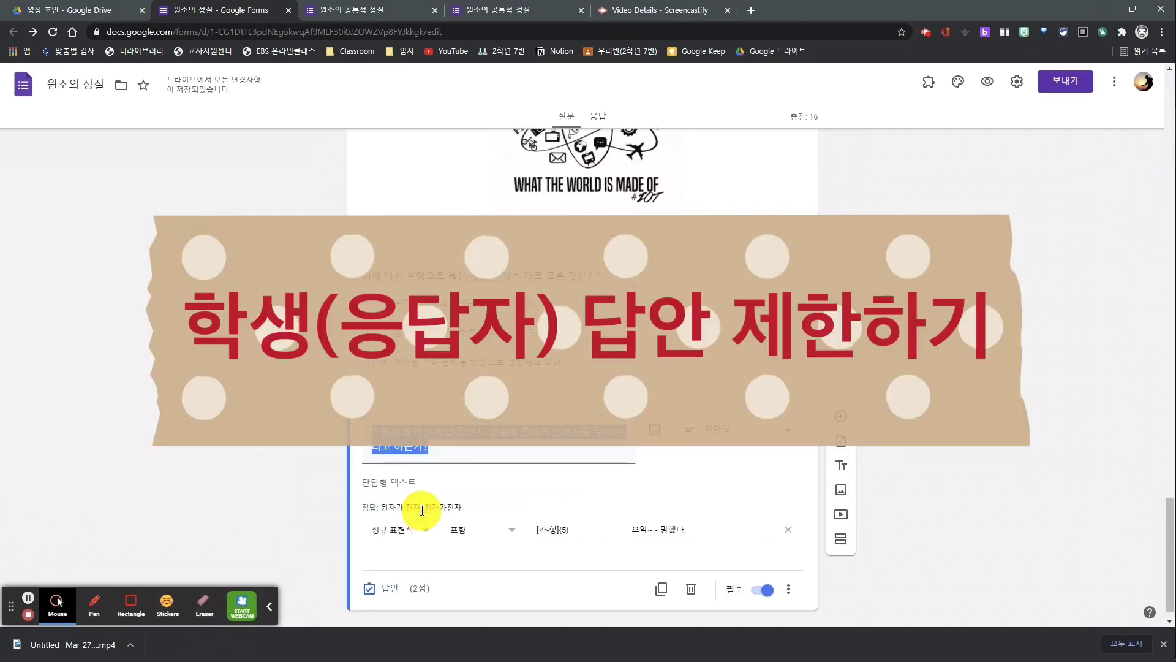
left_click(387, 588)
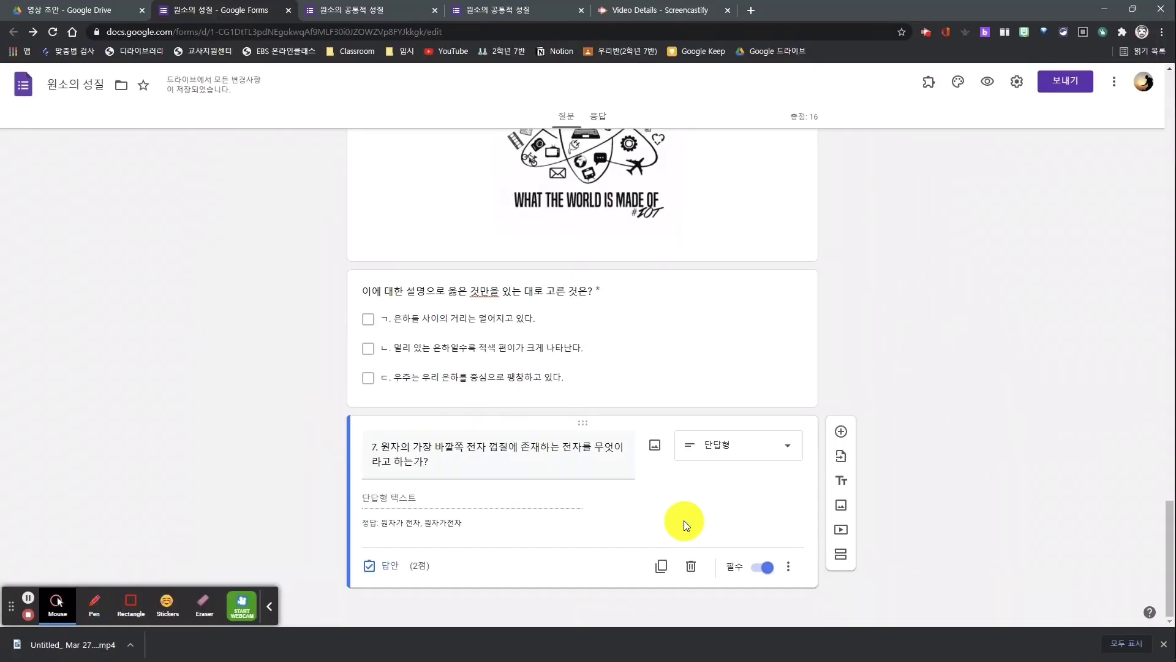
Step: Add response validation to question 7 with the type 숫자 and look through its conditions
left_click(789, 566)
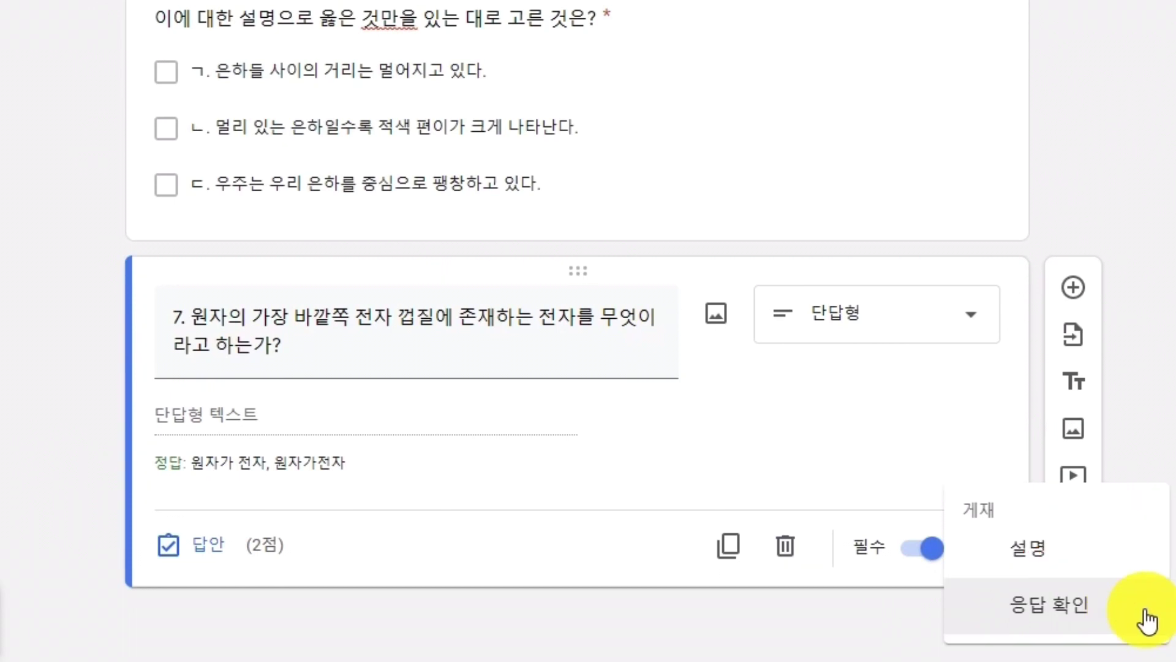
left_click(1143, 613)
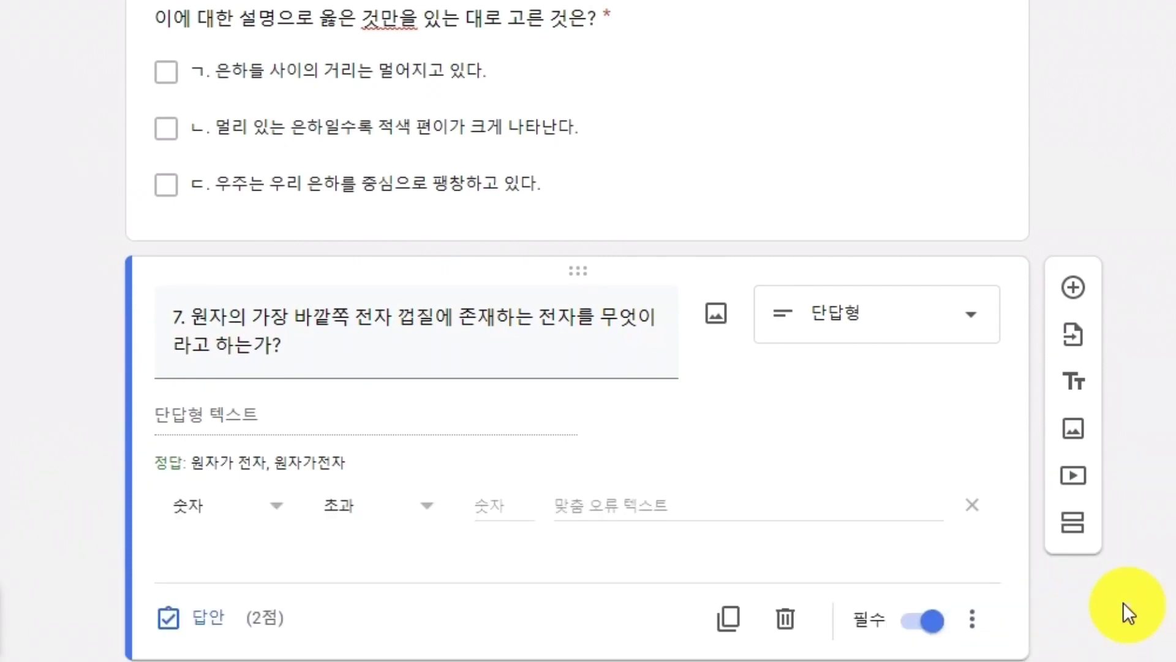
left_click(279, 520)
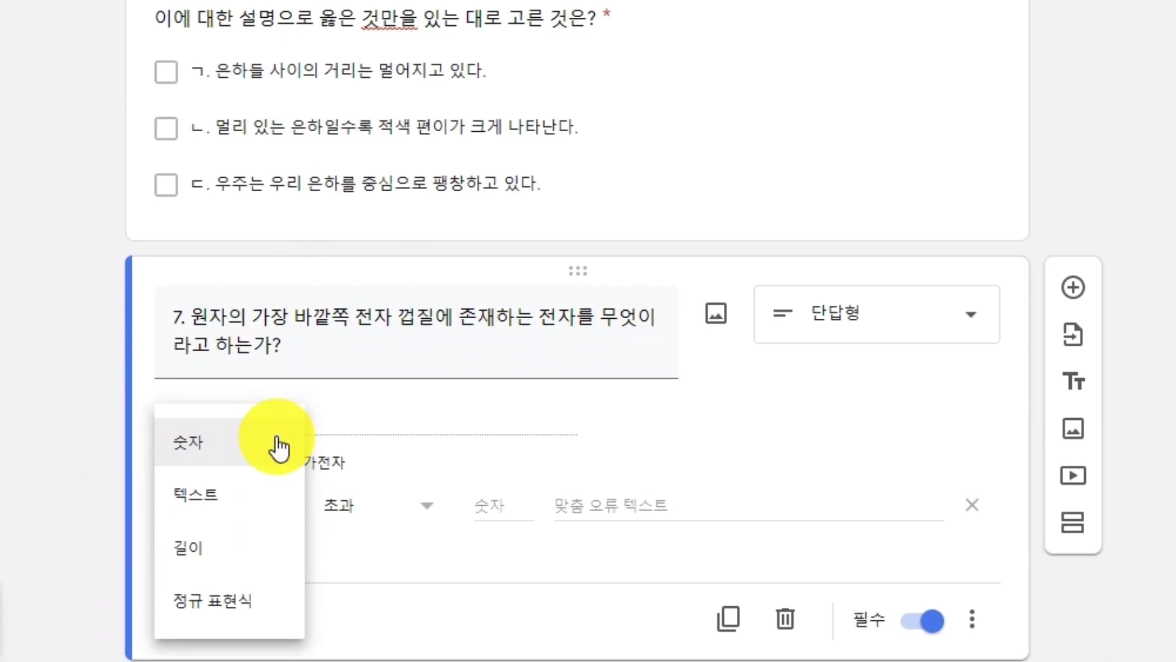
left_click(277, 444)
left_click(434, 513)
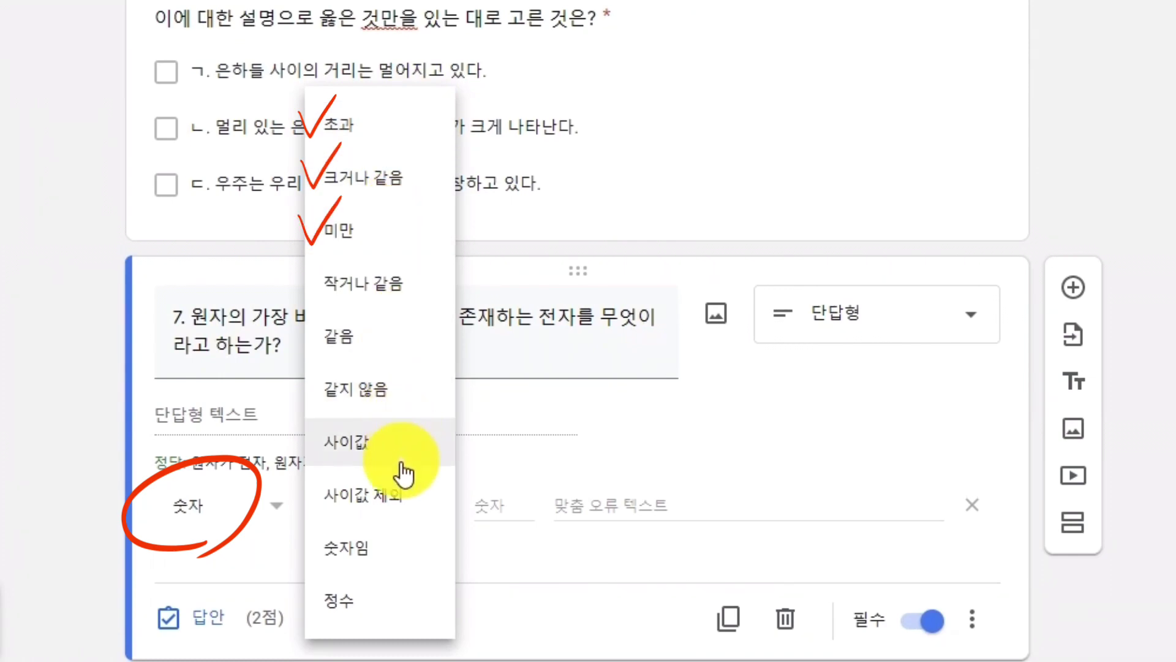
Step: Look through the conditions that the 텍스트 and 길이 validation types offer for question 7
left_click(224, 512)
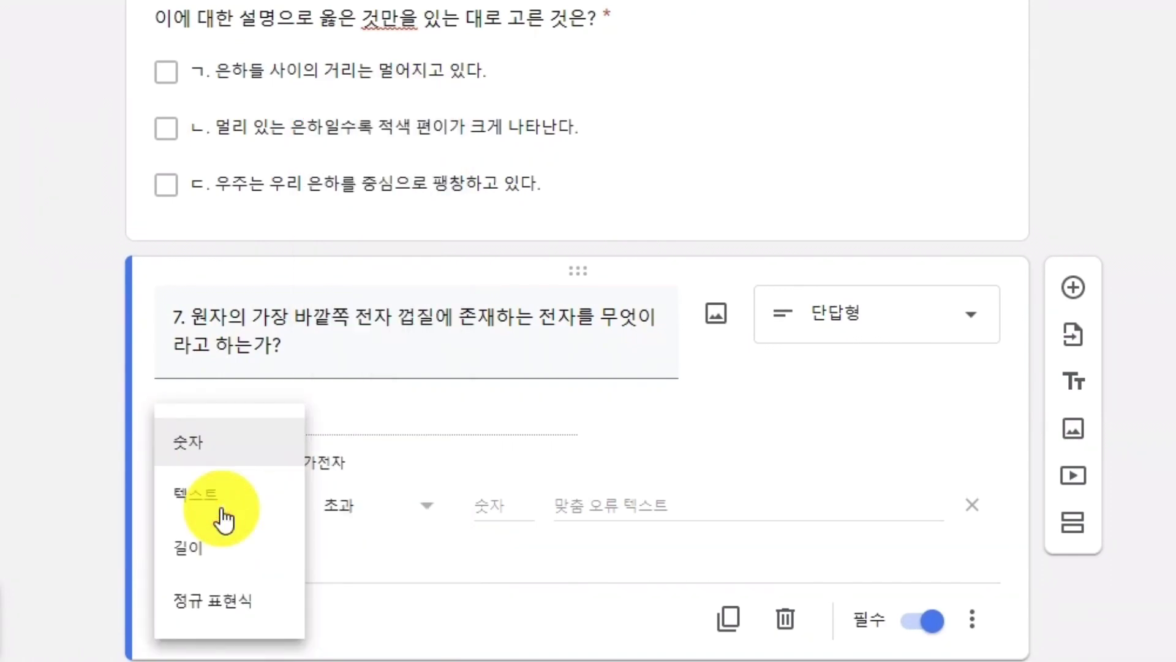
left_click(224, 519)
left_click(379, 503)
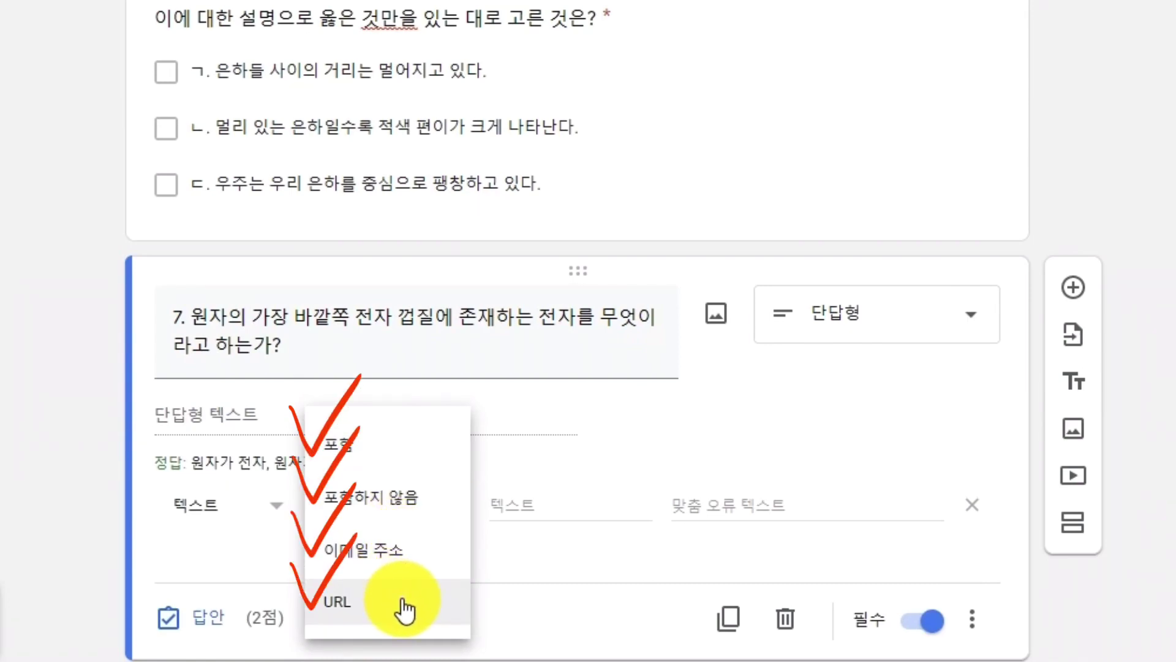
left_click(275, 503)
left_click(242, 552)
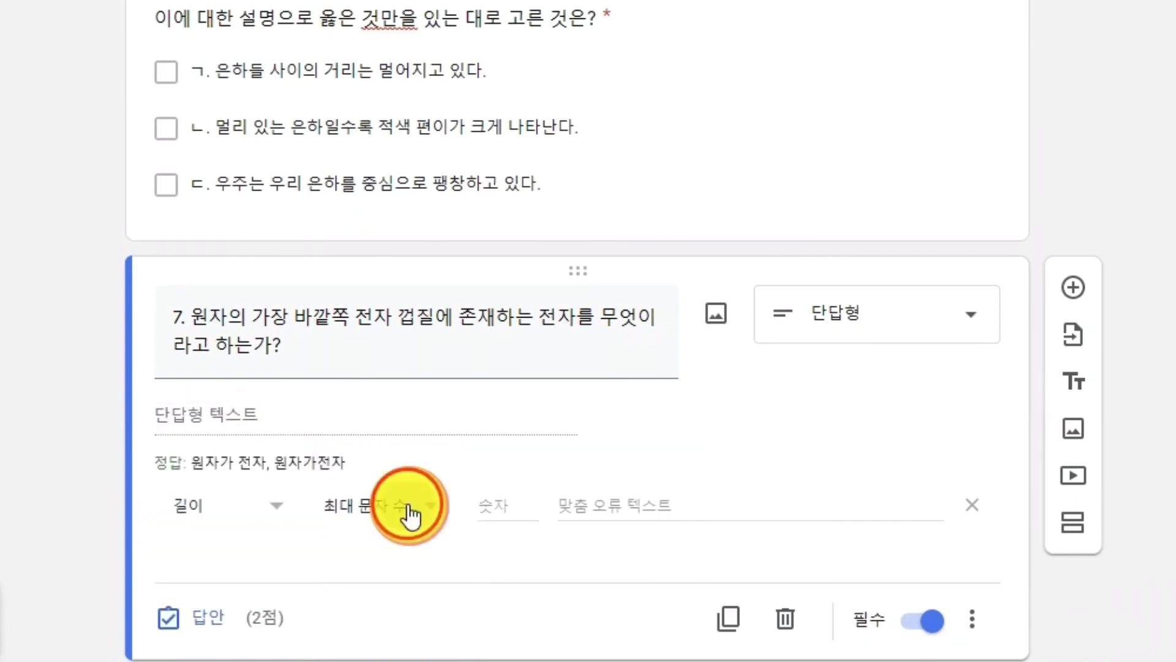
left_click(407, 515)
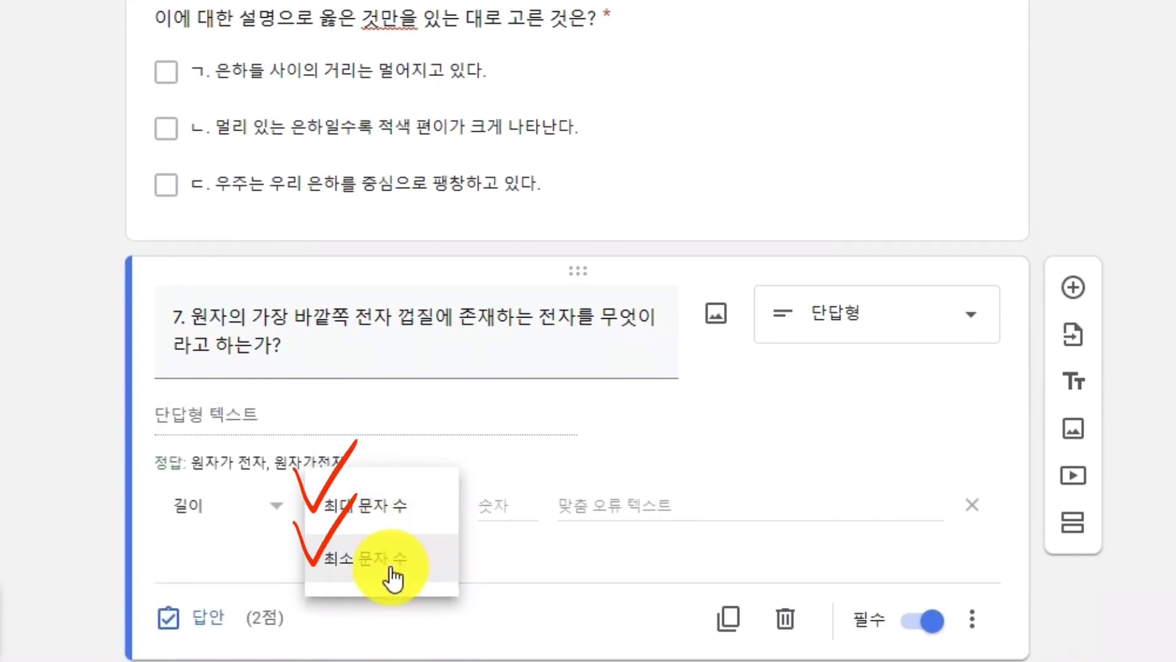
Step: Set question 7's validation to 정규 표현식, 일치, with pattern ^원자가\s전자$ and error text 띄어쓰기를 확인해 보세요
left_click(276, 506)
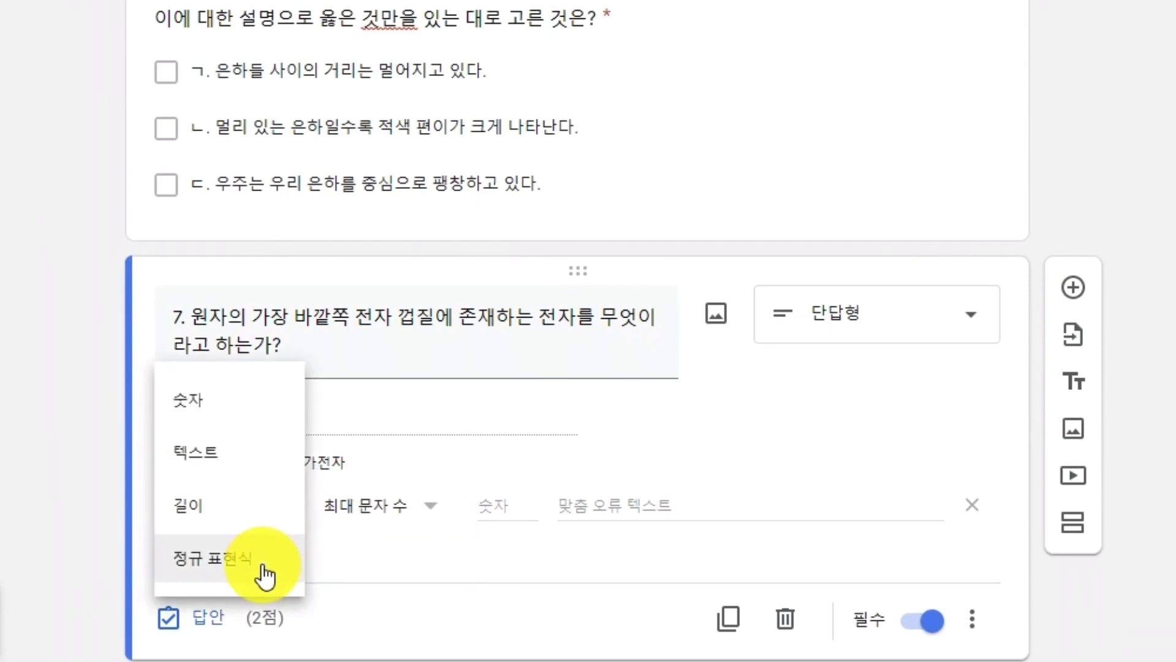
left_click(265, 576)
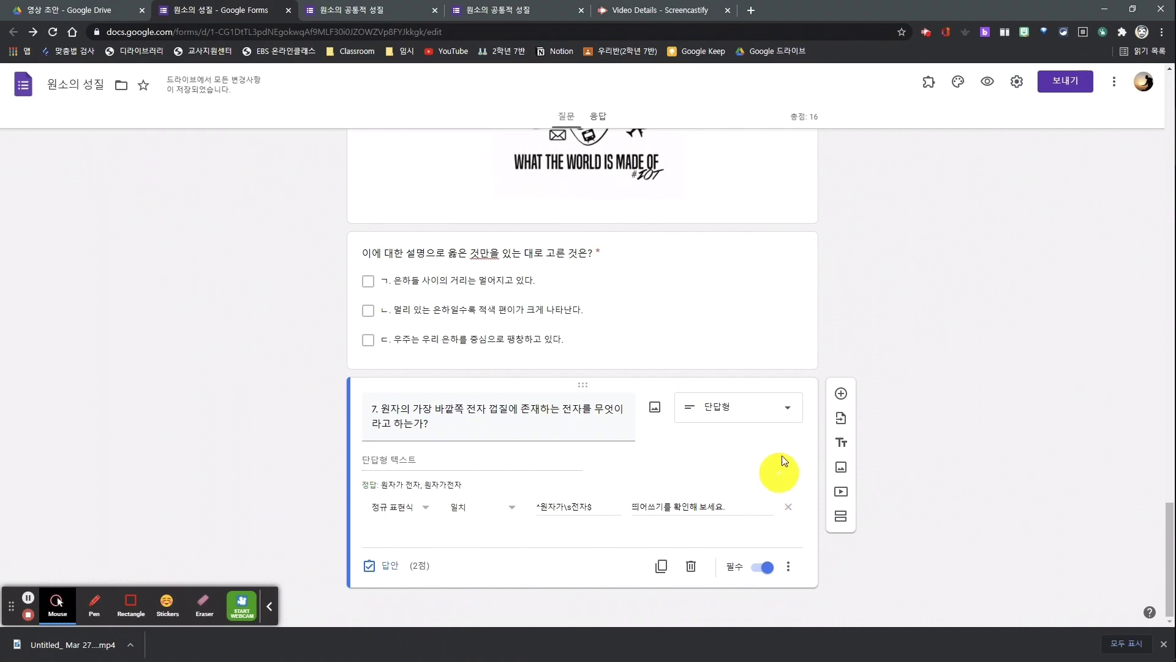
Step: Test question 7's validation in the form preview with the answers 원자가 전자, 원자가전자 and 나는 바보다
key("ctrl+Tab")
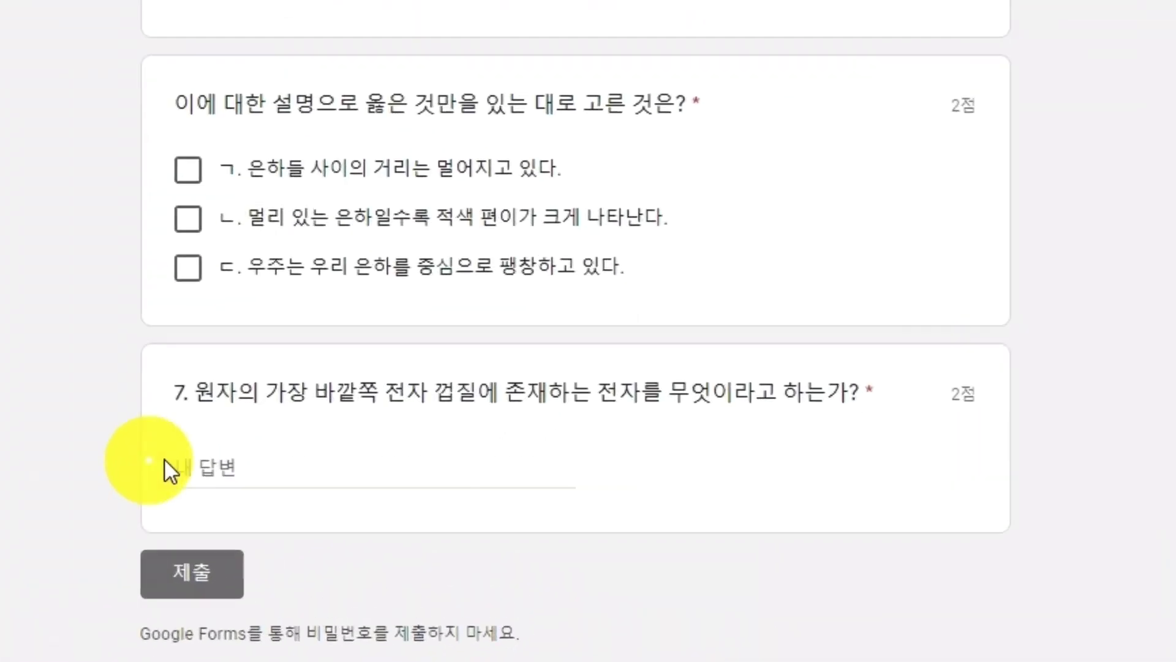
left_click(435, 477)
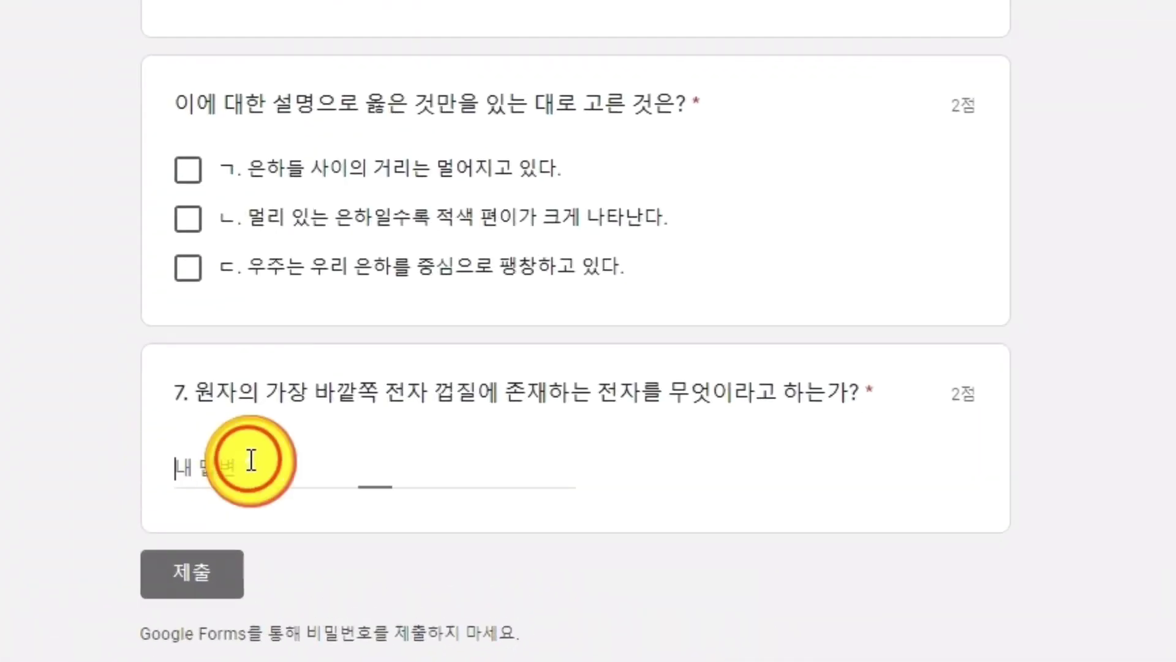
type("원자가 전자")
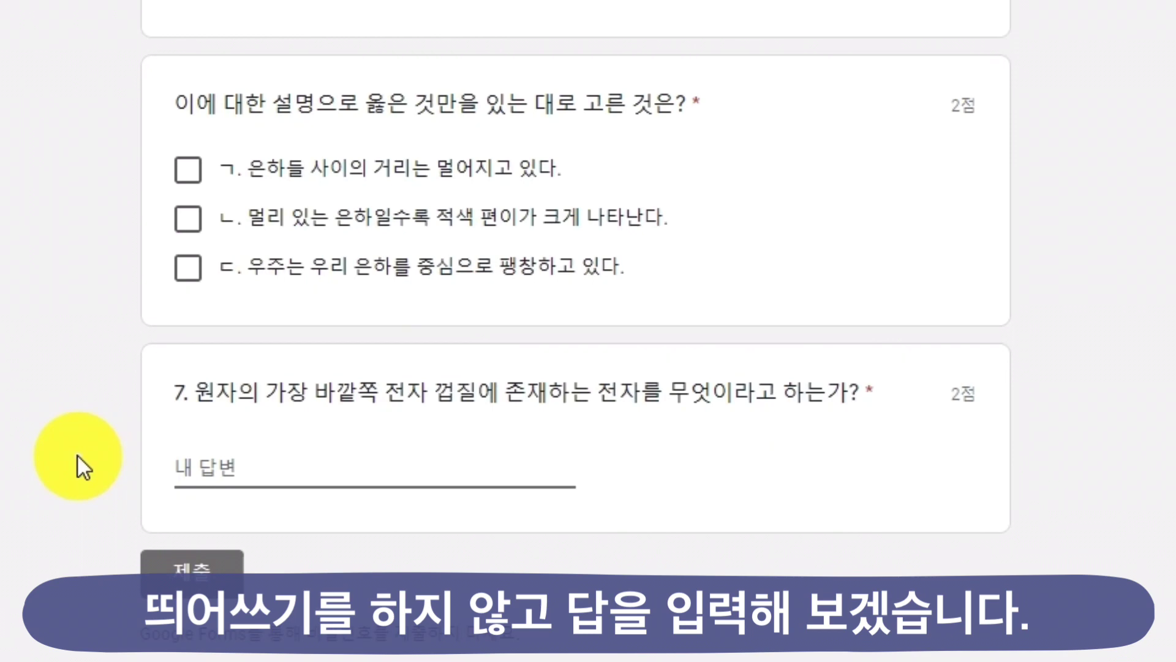
type("원자가전자")
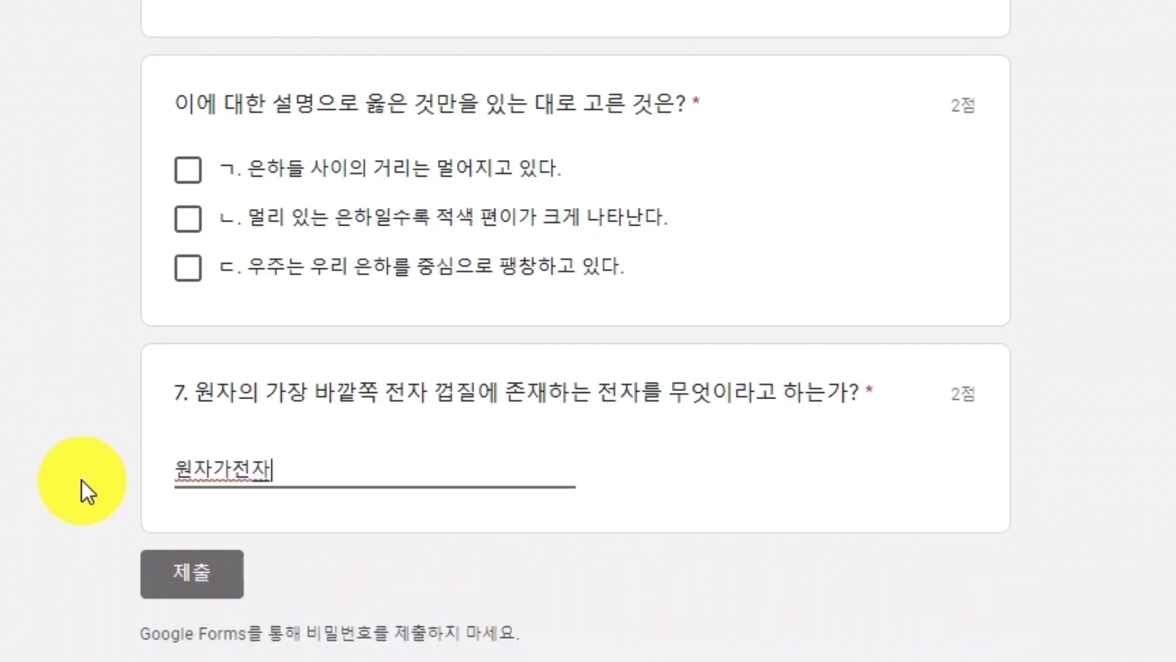
left_click(82, 480)
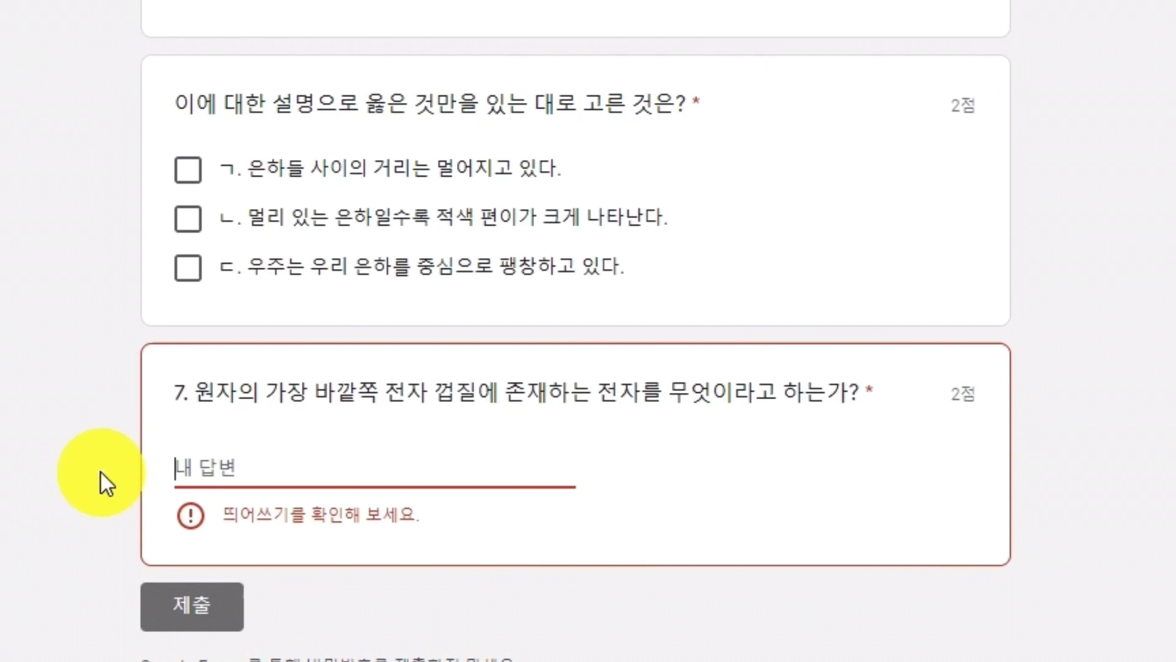
type("나는 바보다")
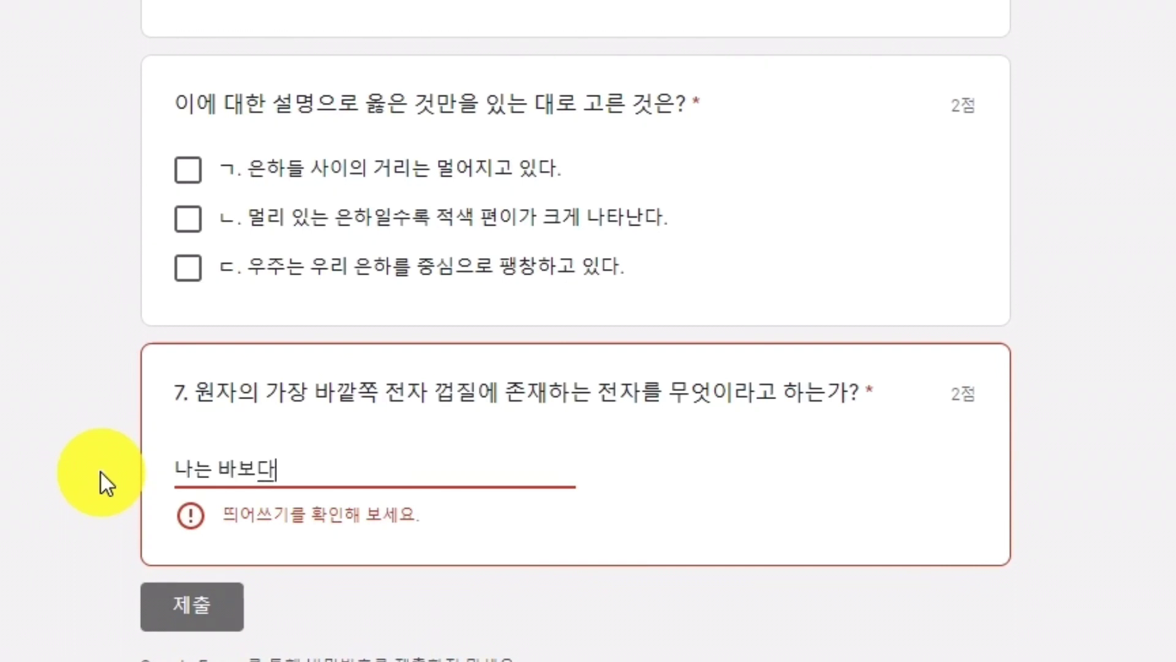
left_click(100, 471)
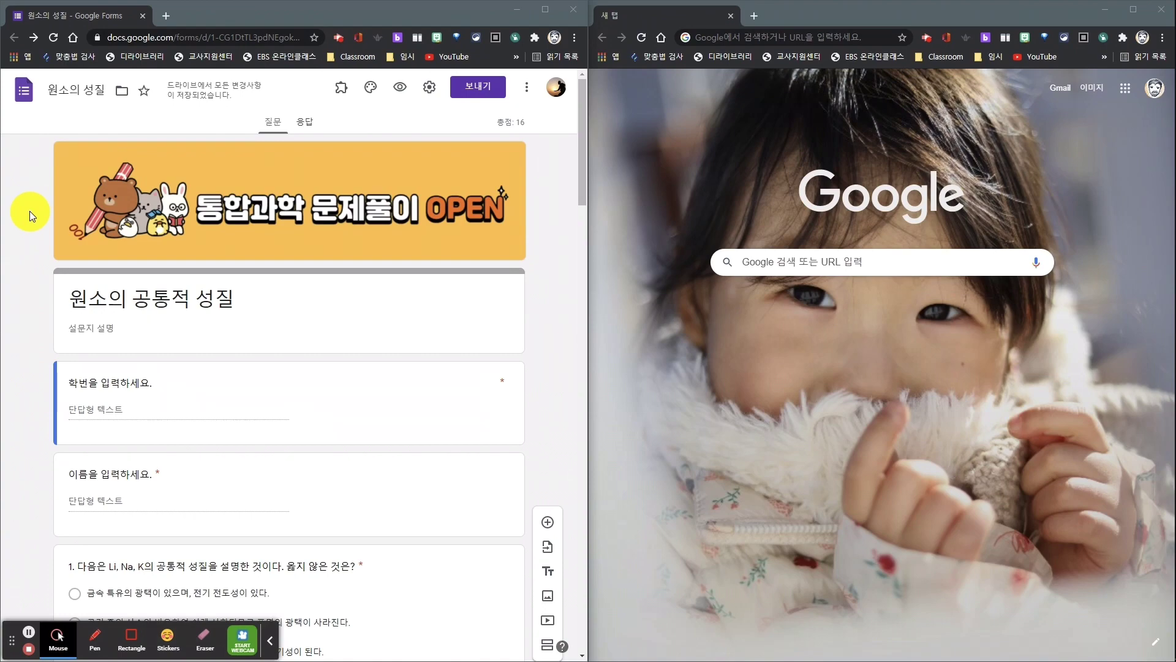
left_click(433, 89)
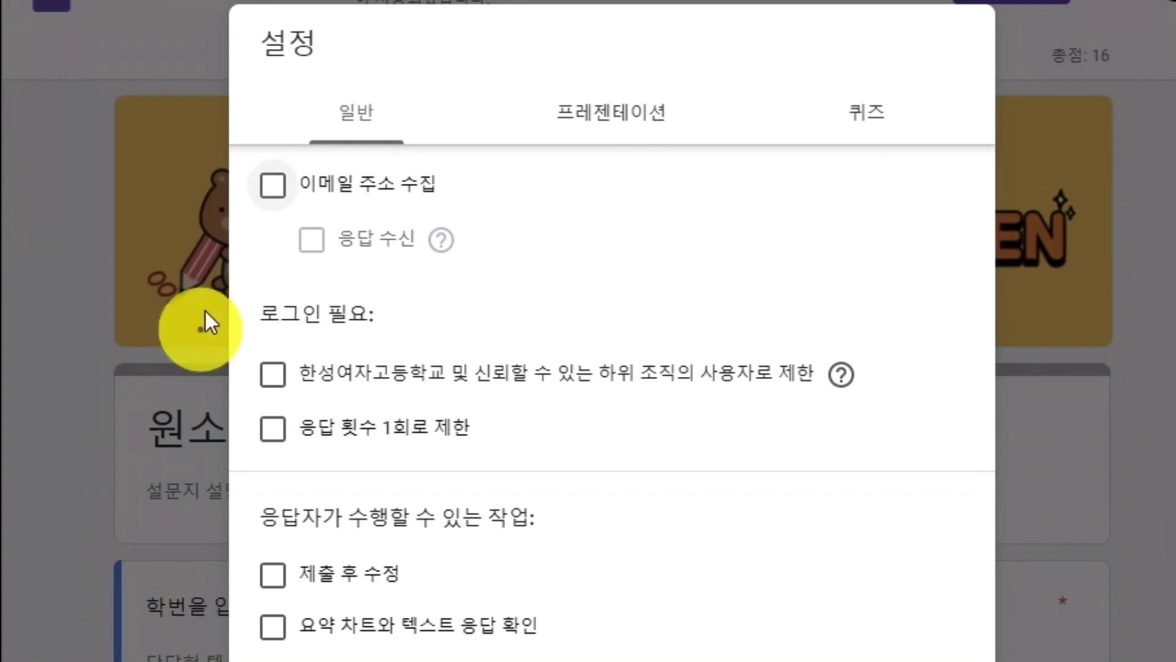
left_click(283, 191)
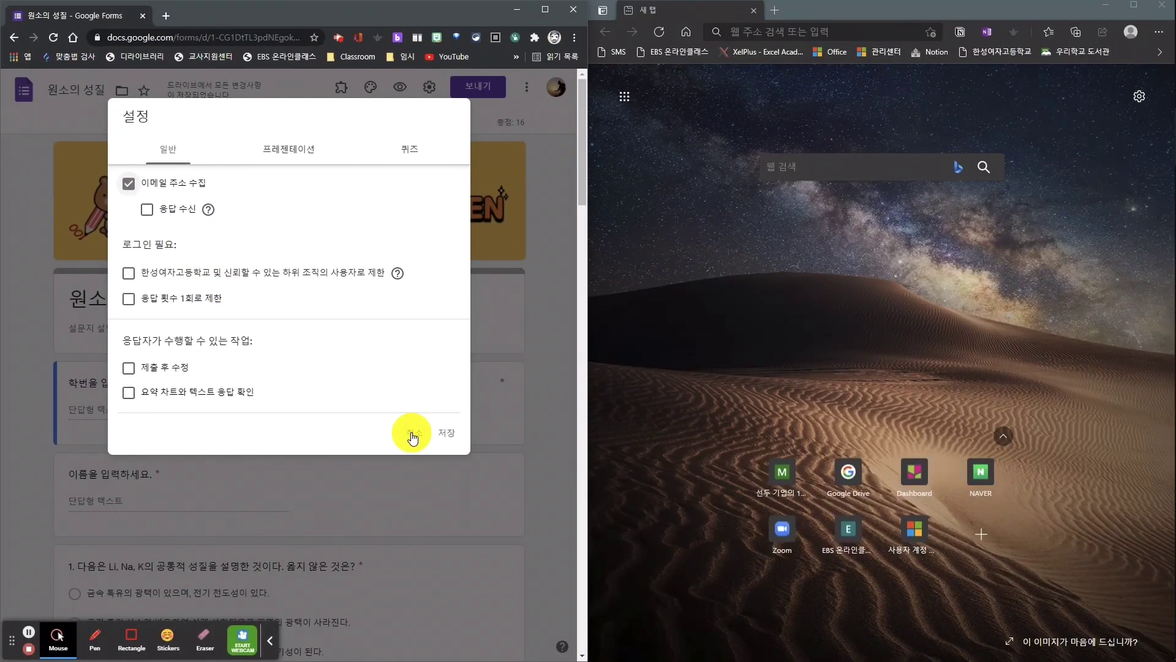
left_click(412, 437)
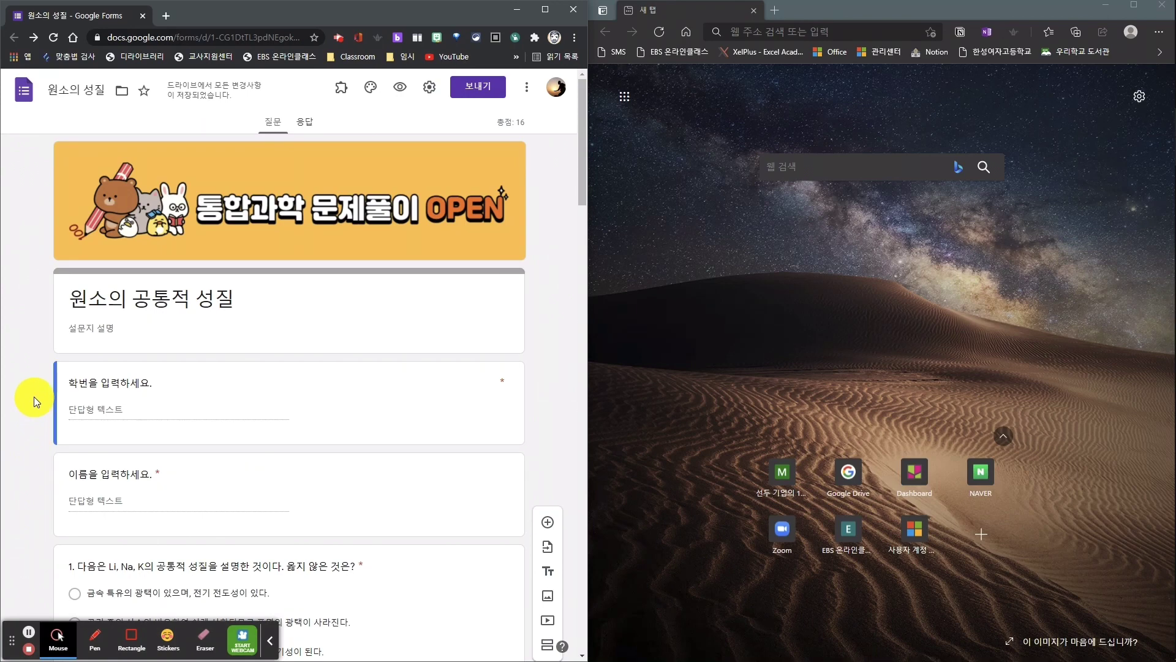
Step: Enable 이메일 주소 수집 in the form's general settings and save the change
left_click(429, 87)
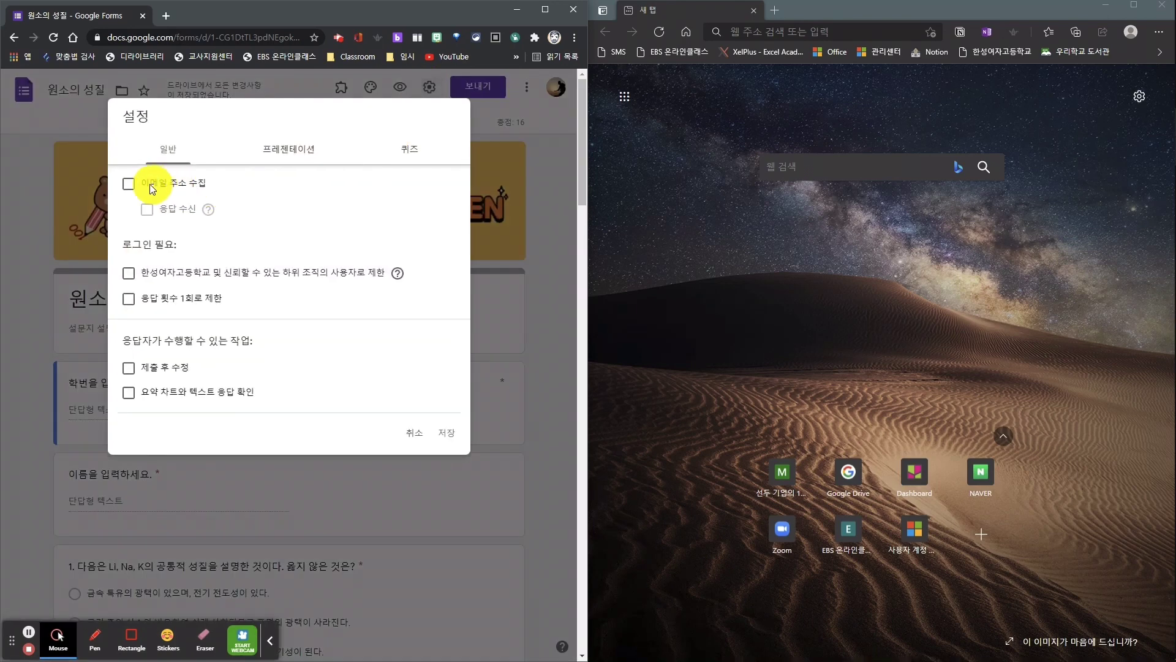
left_click(127, 184)
left_click(446, 433)
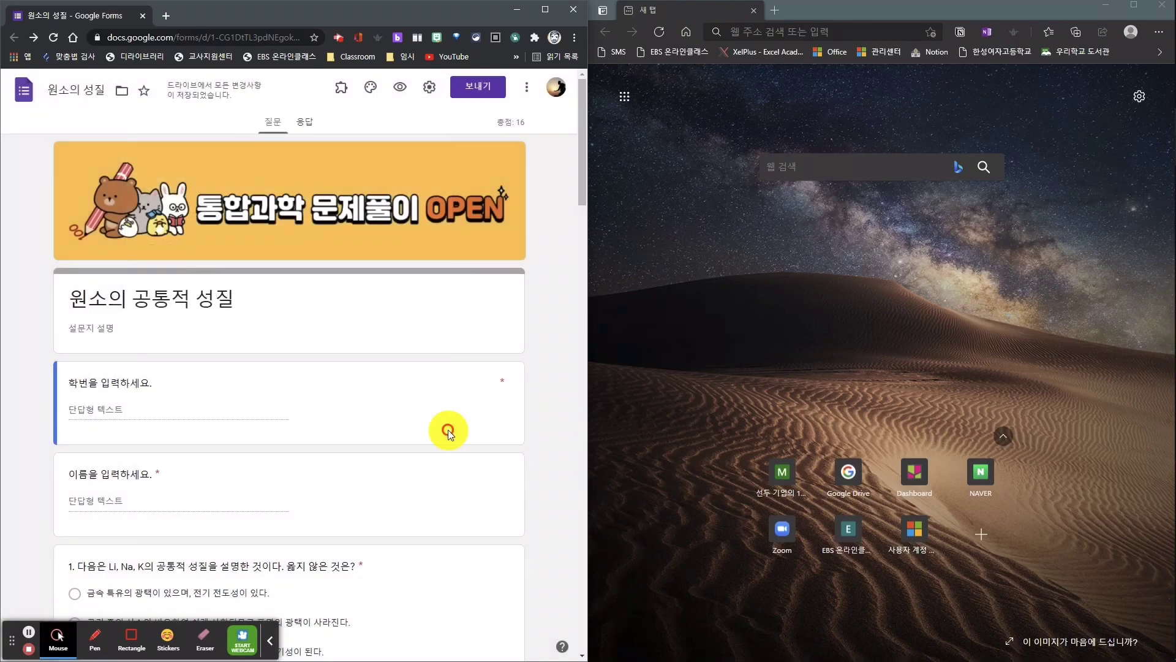
left_click(31, 319)
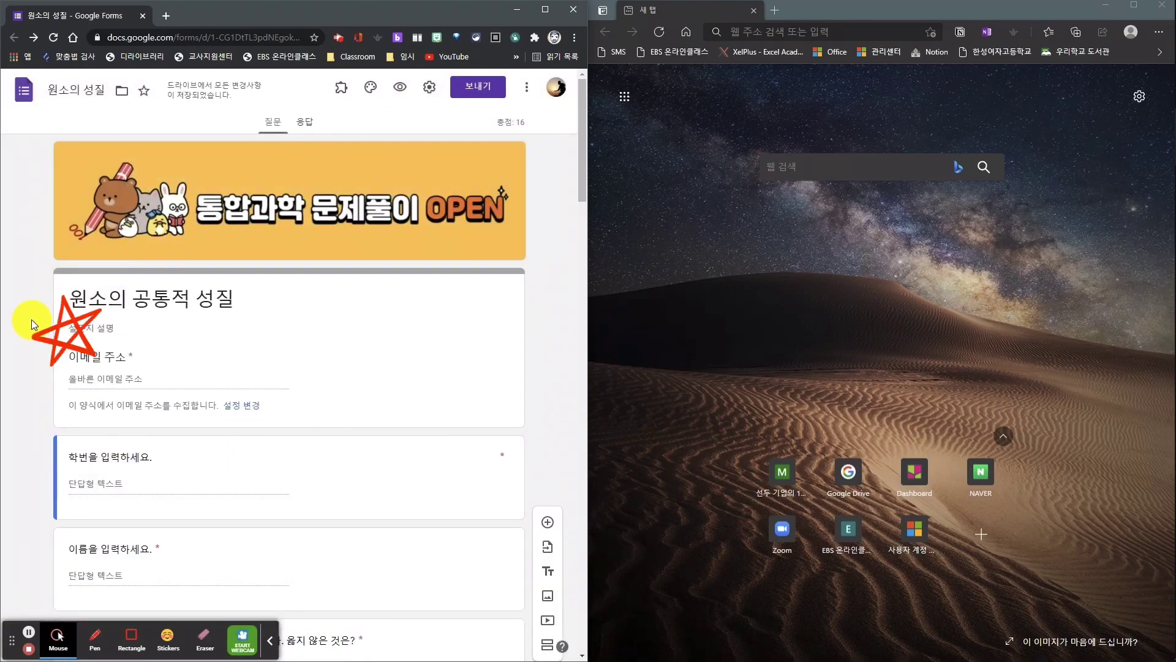
Step: Try 응답 수신 with the option 항상 in the form settings, and turn off 이메일 주소 수집
left_click(430, 89)
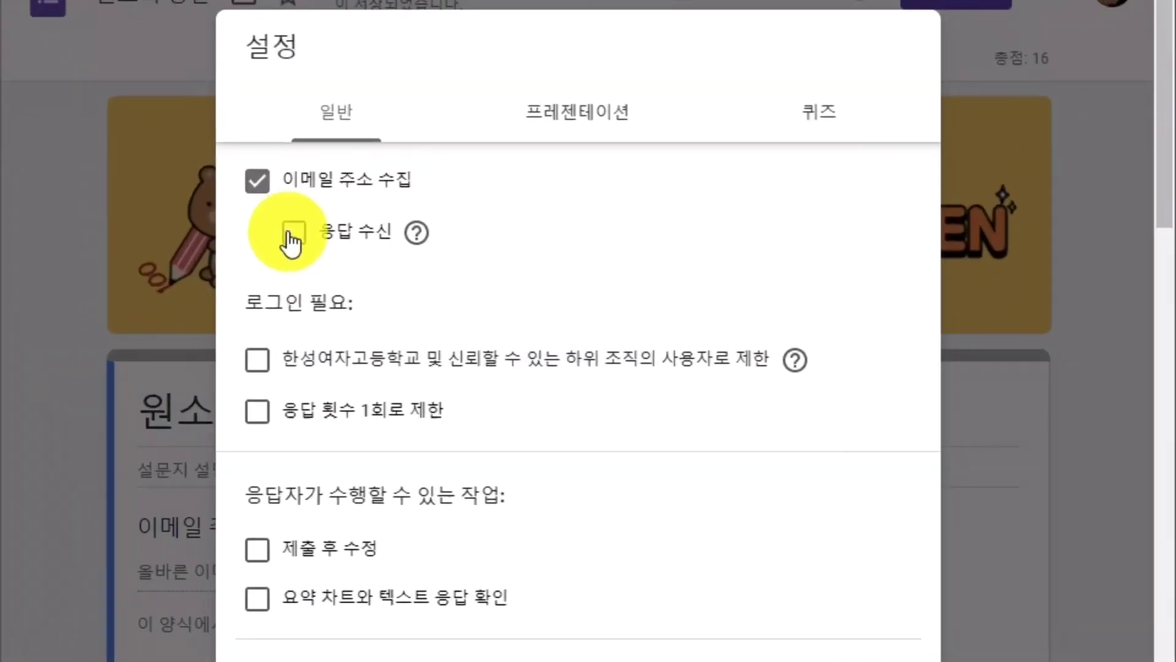
left_click(145, 209)
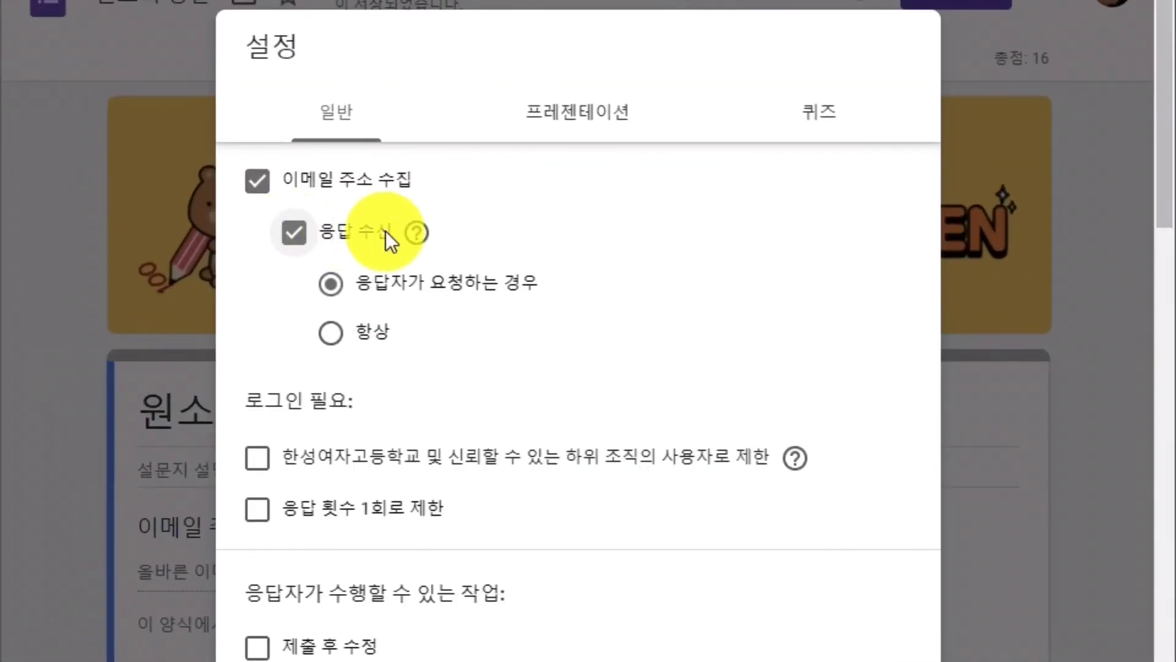
mouse_move(412, 231)
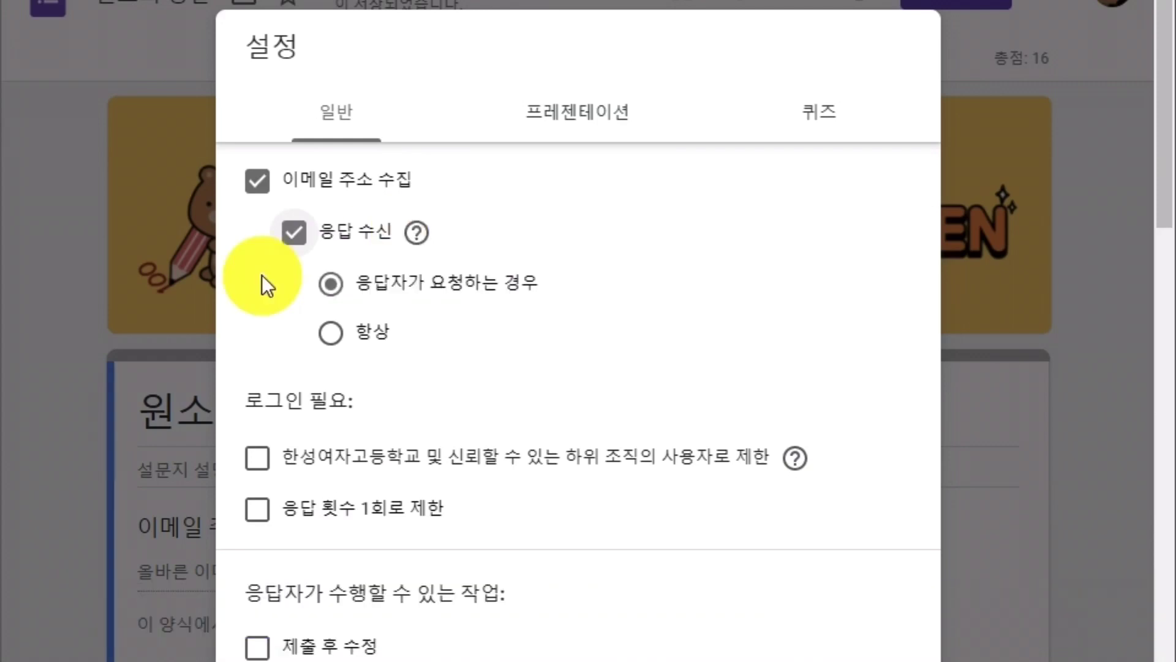
left_click(327, 333)
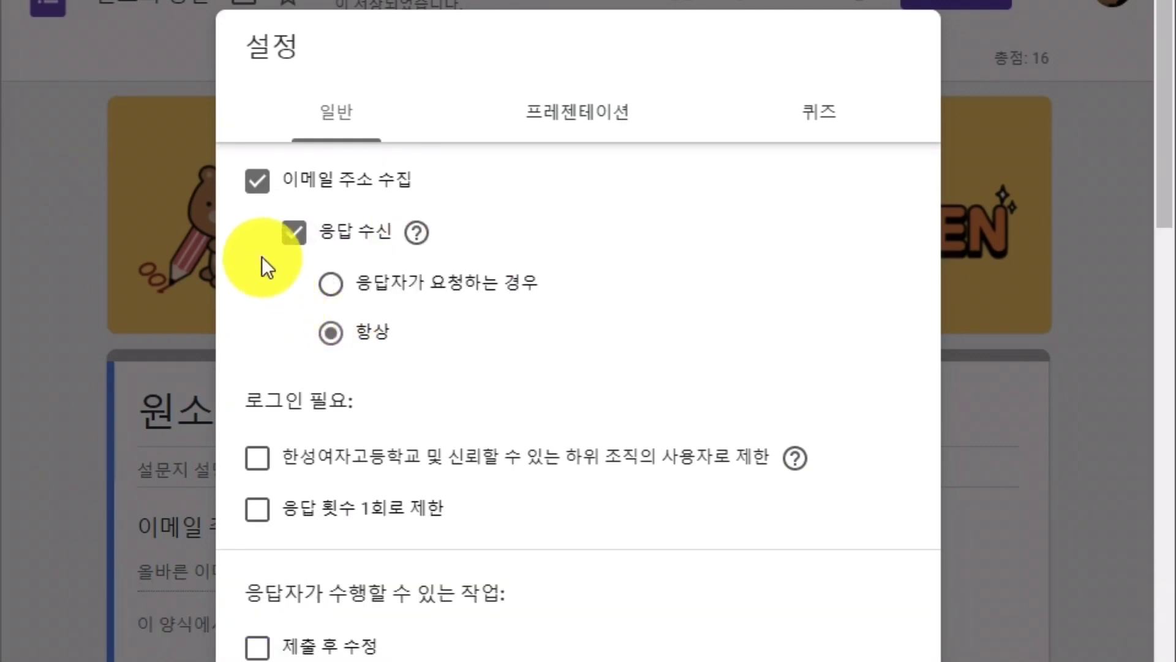
left_click(258, 181)
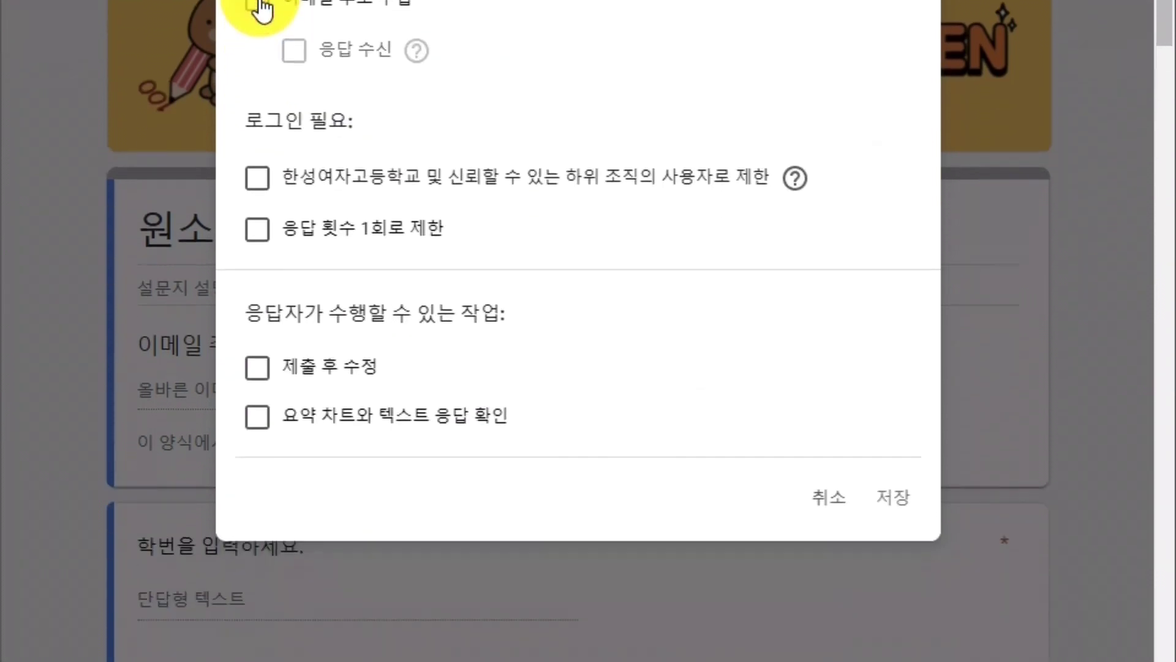
Step: Restrict the form to 한성여자고등학교 and trusted suborganization users, and limit each respondent to one response
mouse_move(191, 103)
left_mouse_down()
mouse_move(741, 183)
mouse_move(921, 253)
left_mouse_up()
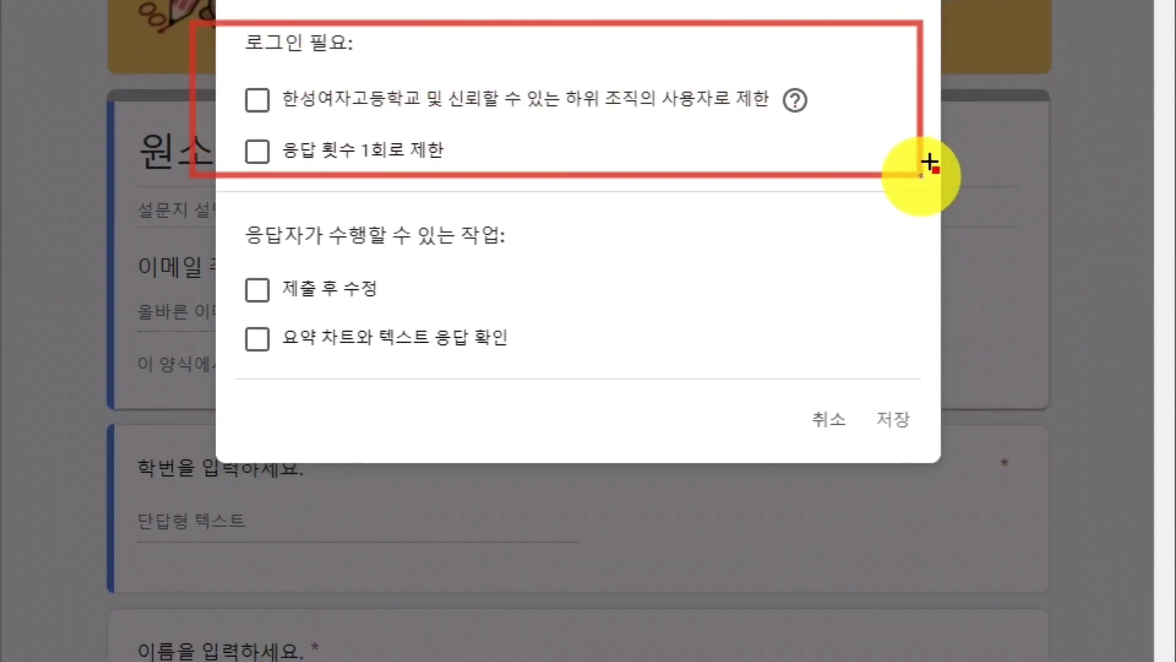
left_click_drag(930, 163, 961, 175)
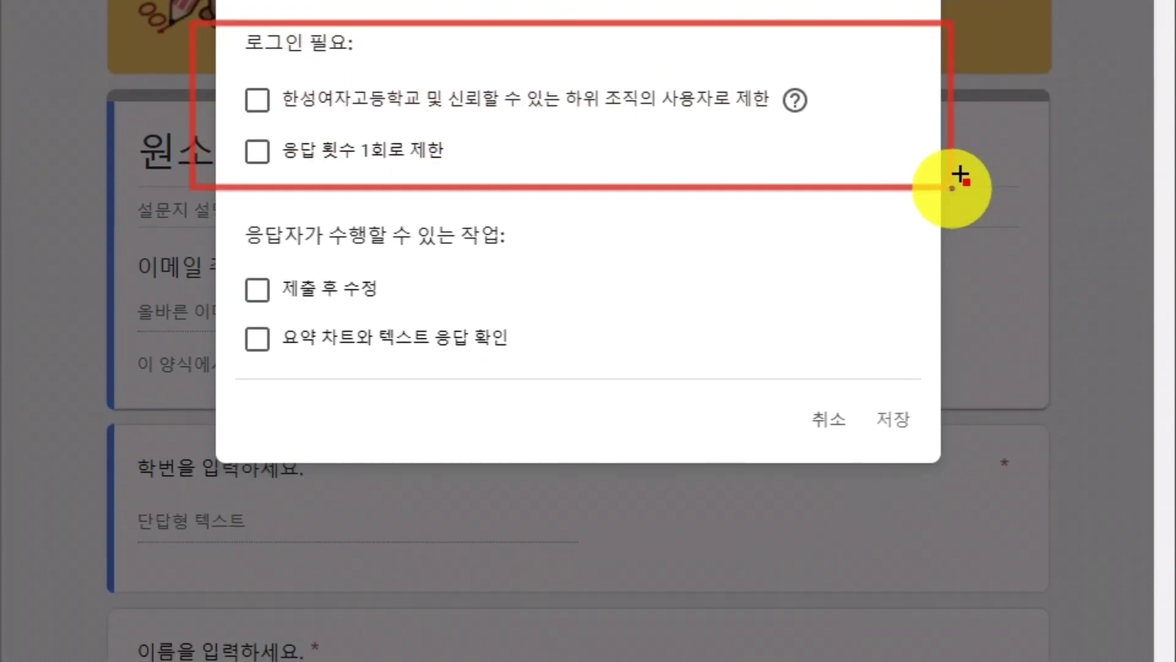
left_click(264, 99)
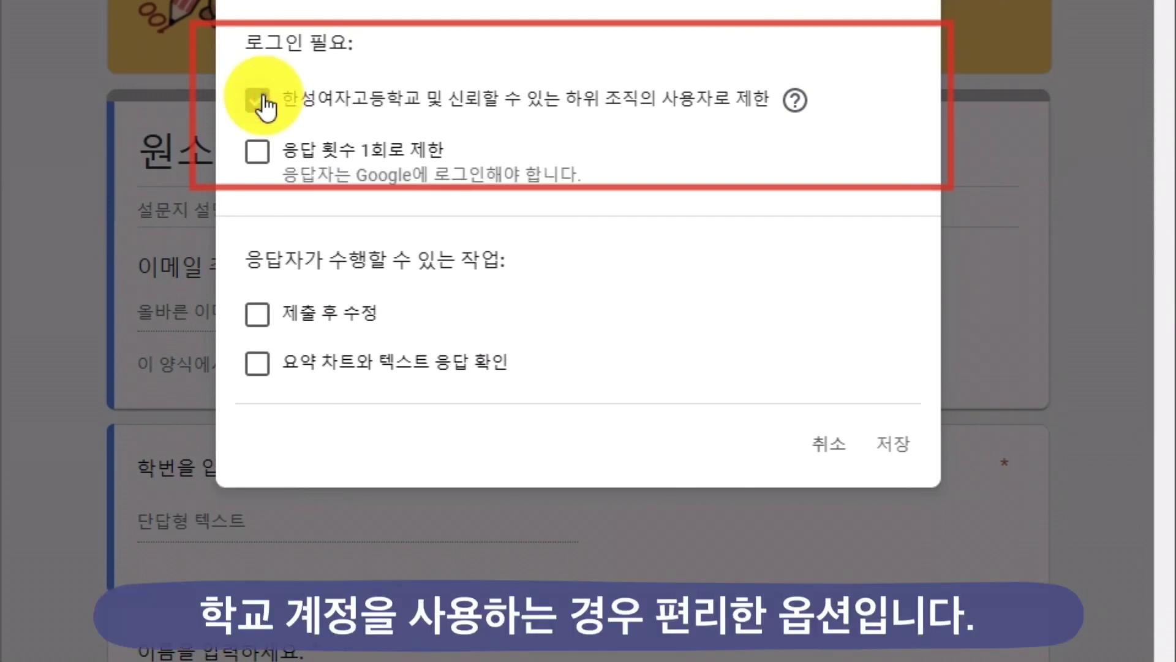
left_click(257, 152)
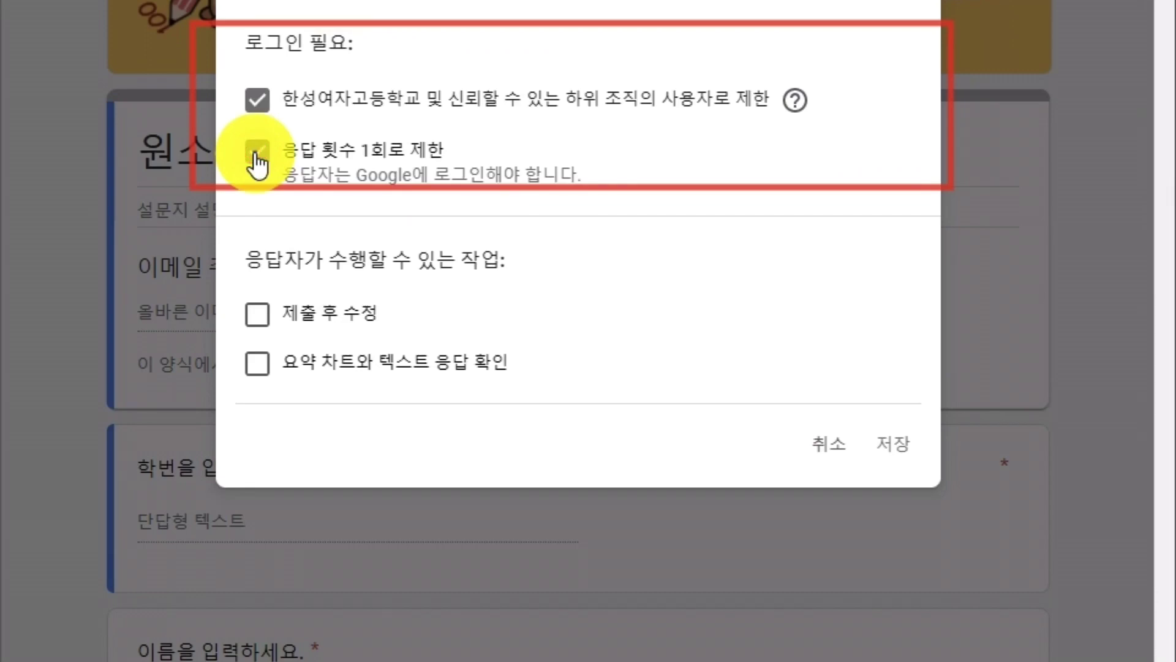
mouse_move(232, 63)
left_mouse_down()
mouse_move(242, 86)
mouse_move(274, 59)
left_mouse_up()
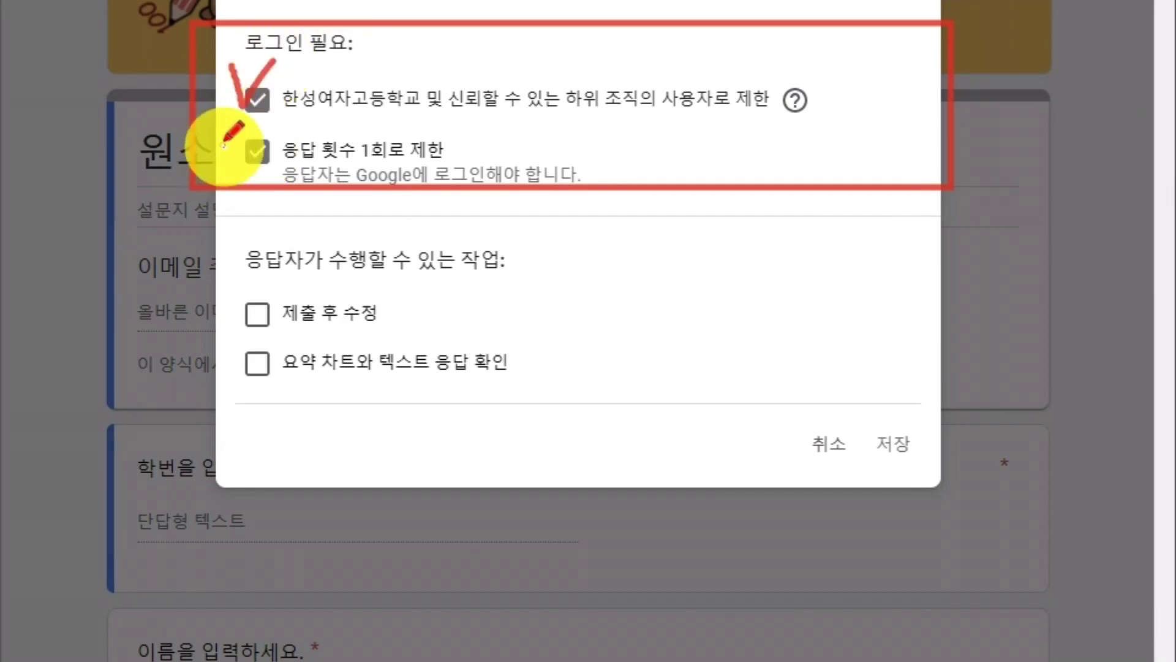
mouse_move(233, 134)
left_mouse_down()
mouse_move(243, 148)
mouse_move(279, 135)
left_mouse_up()
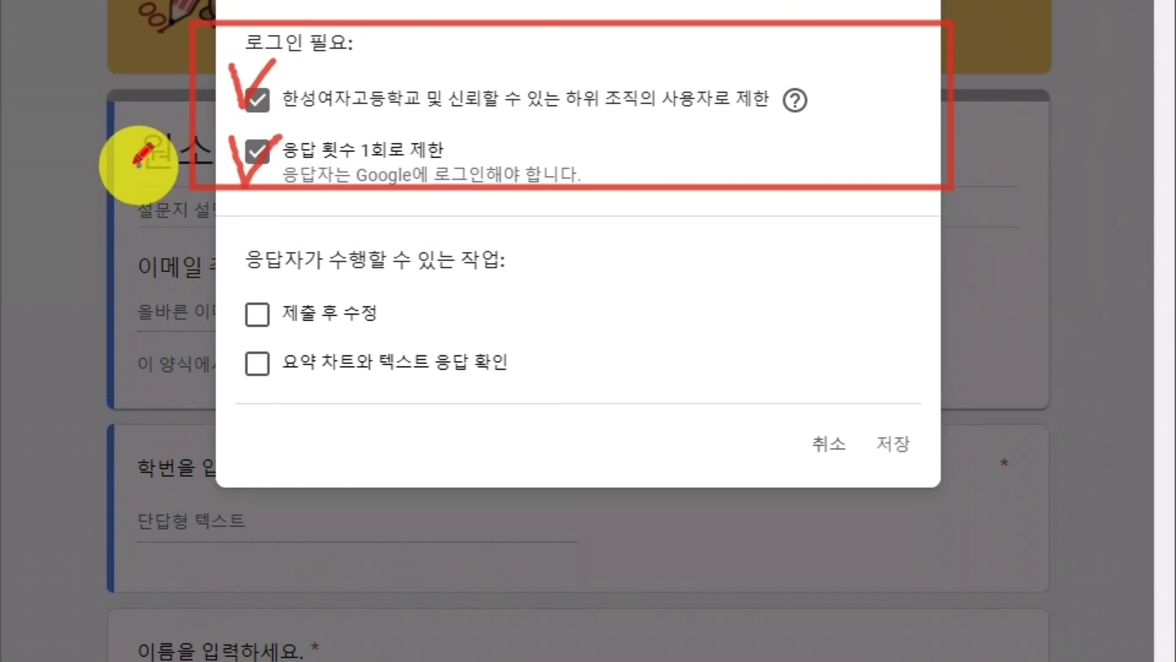
key("Escape")
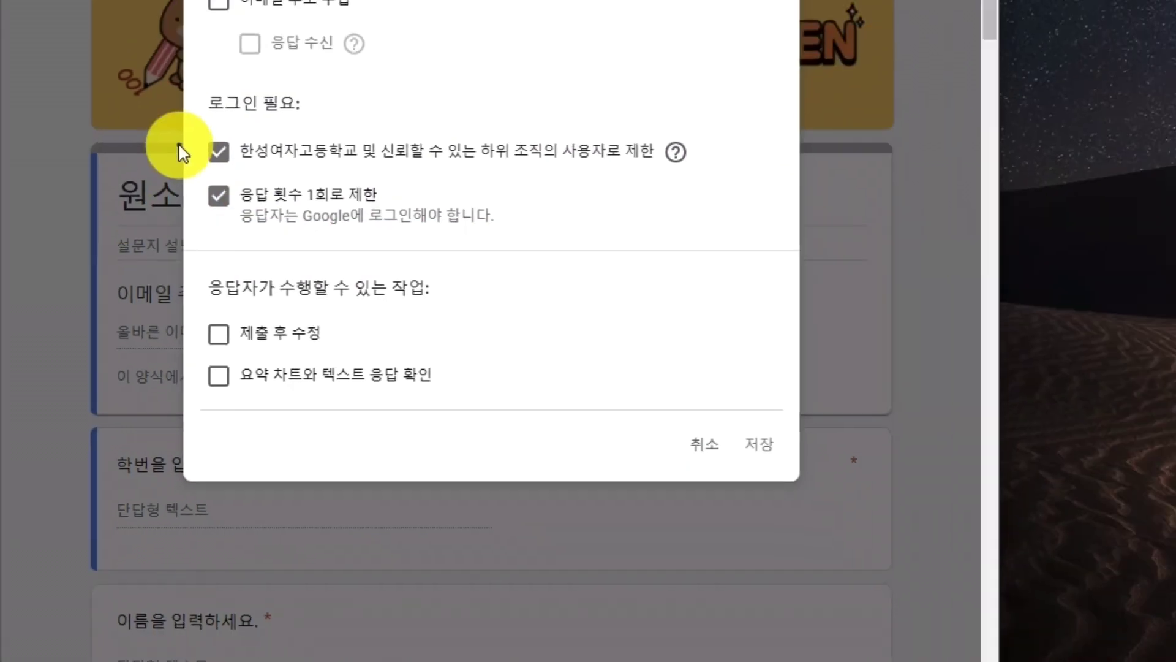
key("Escape")
Step: Copy the form's response link and open it in the other browser window
left_click(478, 86)
left_click(245, 179)
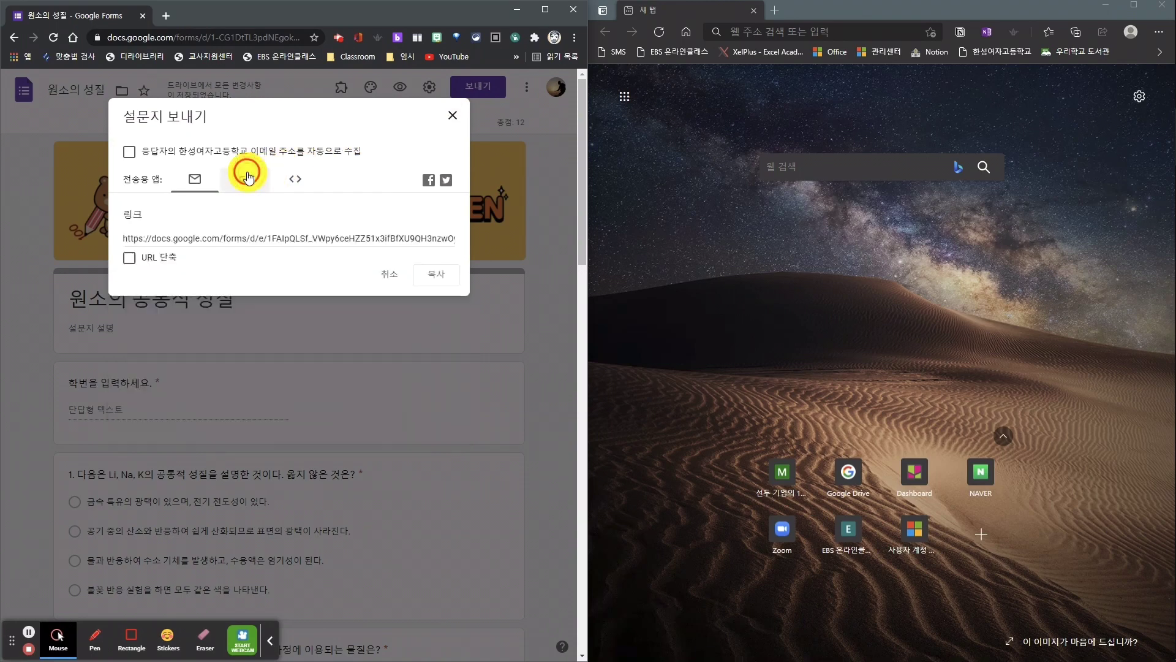
left_click(442, 272)
left_click(764, 32)
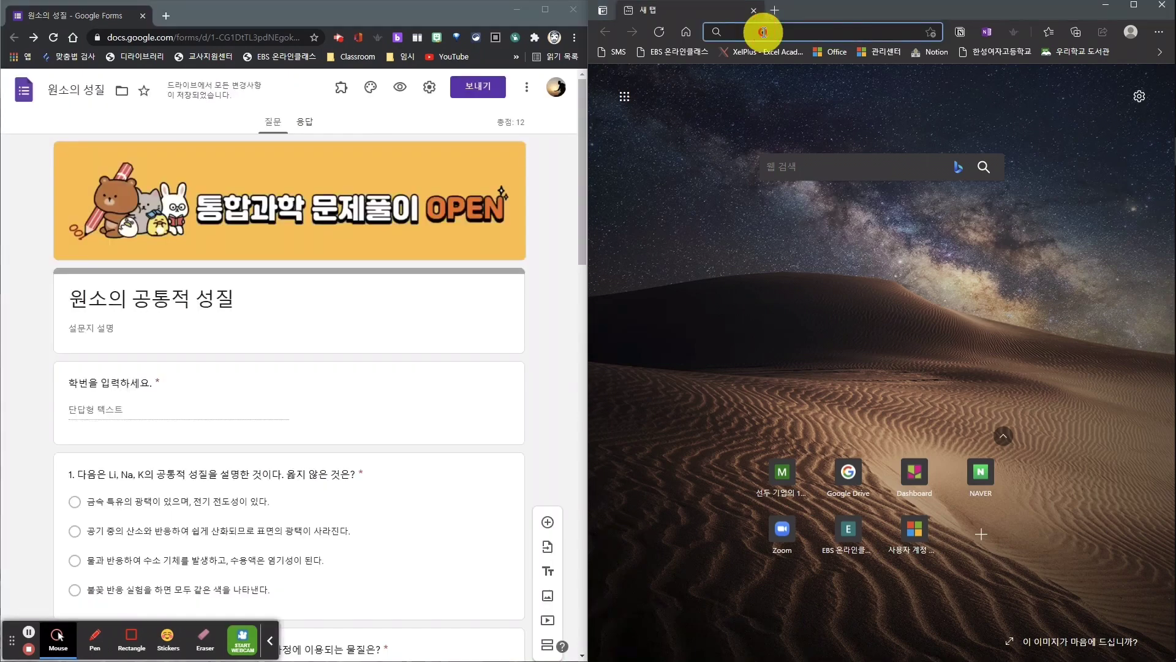
key("ctrl+v")
key("Return")
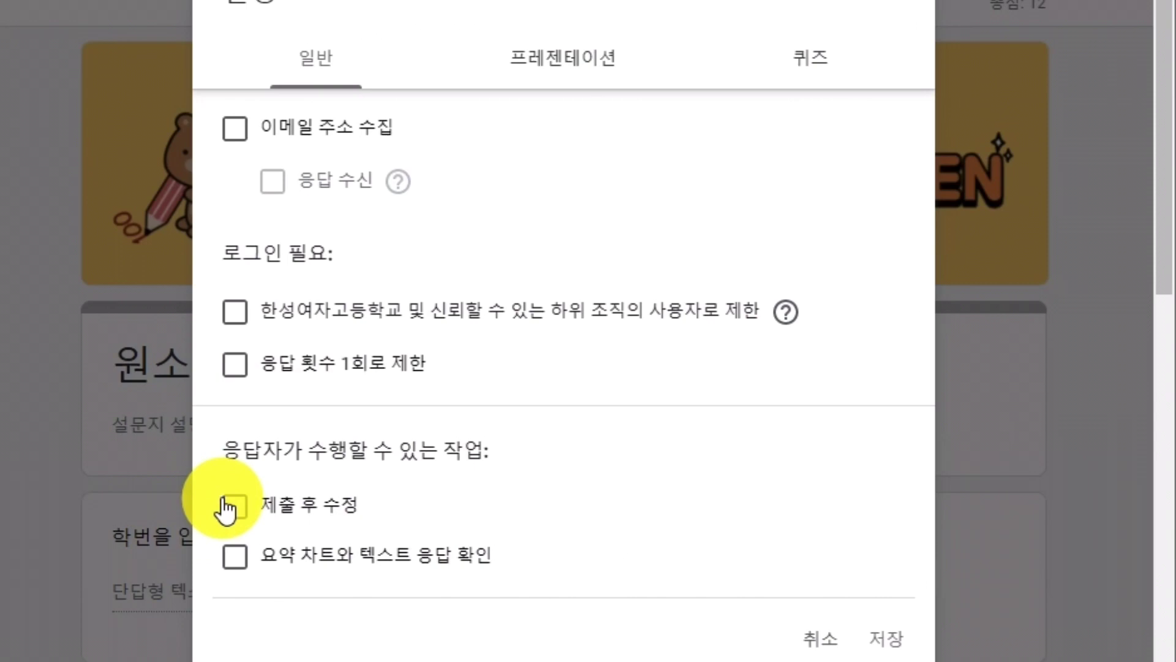
Step: Enable 제출 후 수정 and 요약 차트와 텍스트 응답 확인 for respondents, check the quiz options, and save the settings
left_click(226, 507)
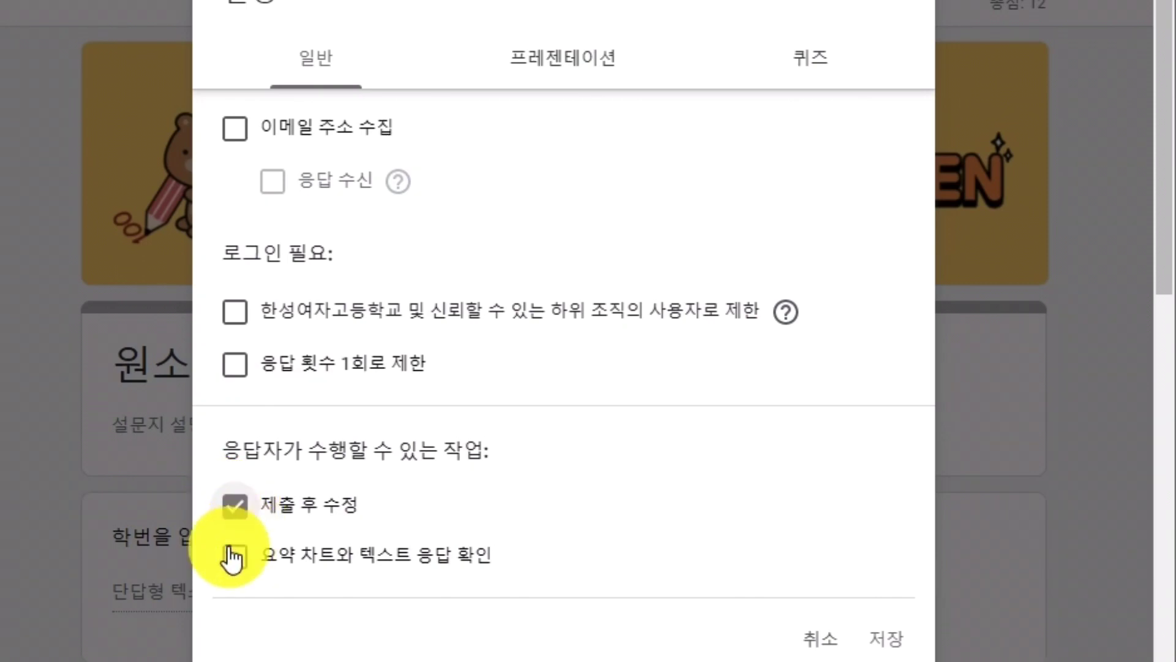
left_click(232, 555)
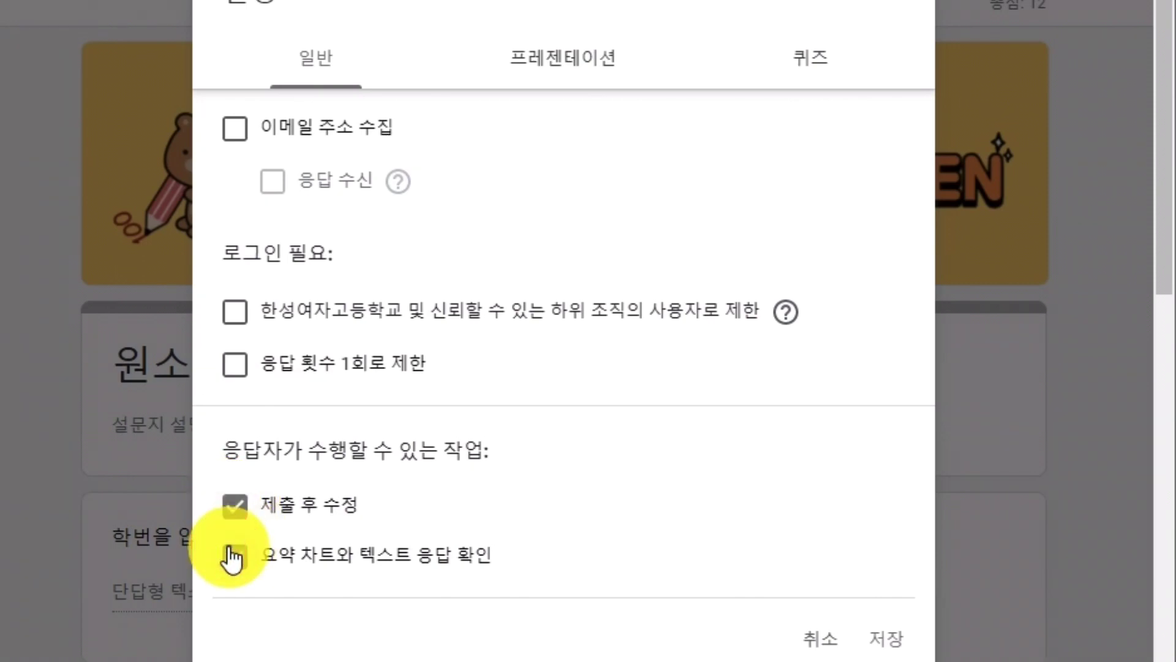
left_click(832, 58)
scroll(661, 347, "down", 3)
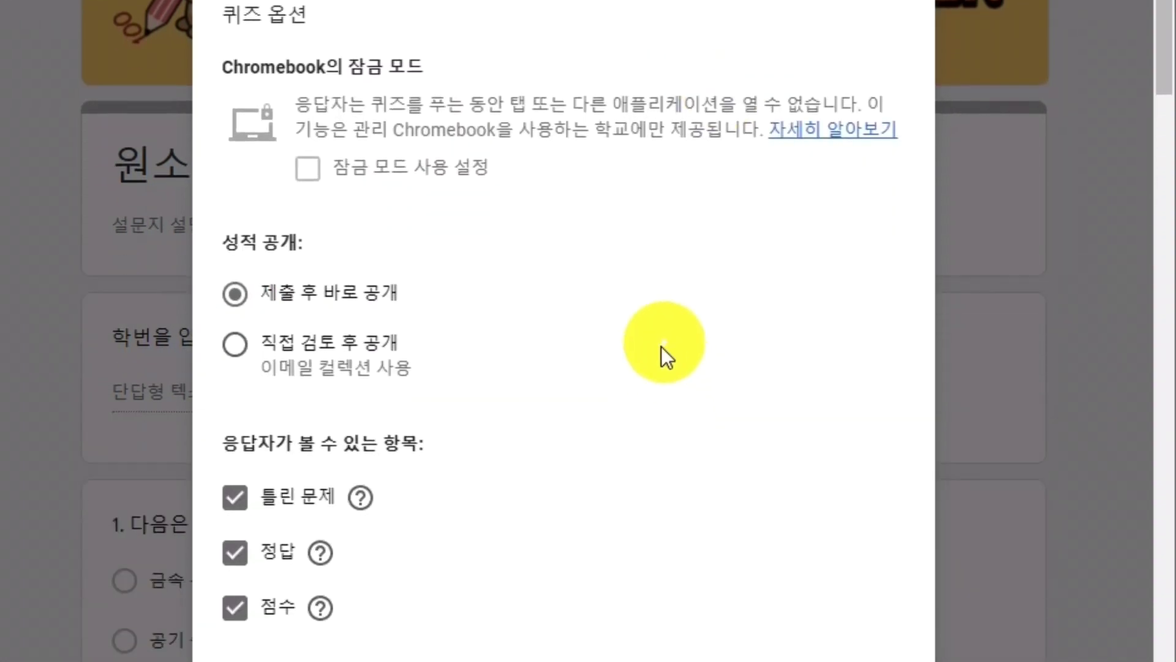
mouse_move(362, 496)
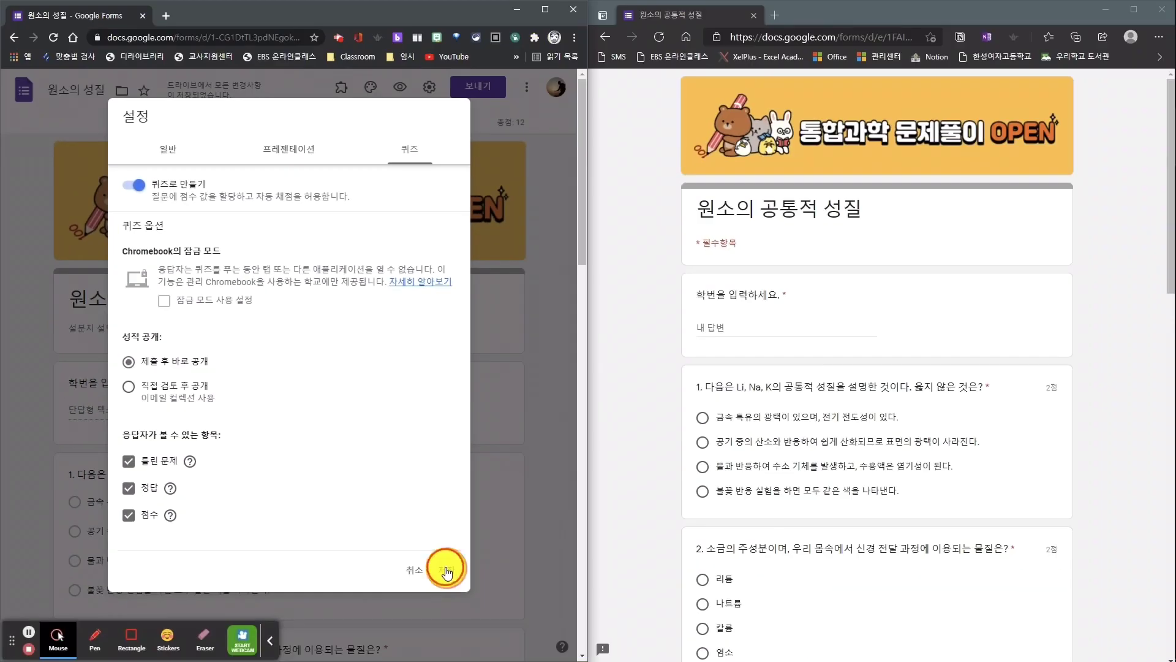
left_click(446, 564)
Step: Copy the response link of the updated form and load it in the other browser window
left_click(480, 87)
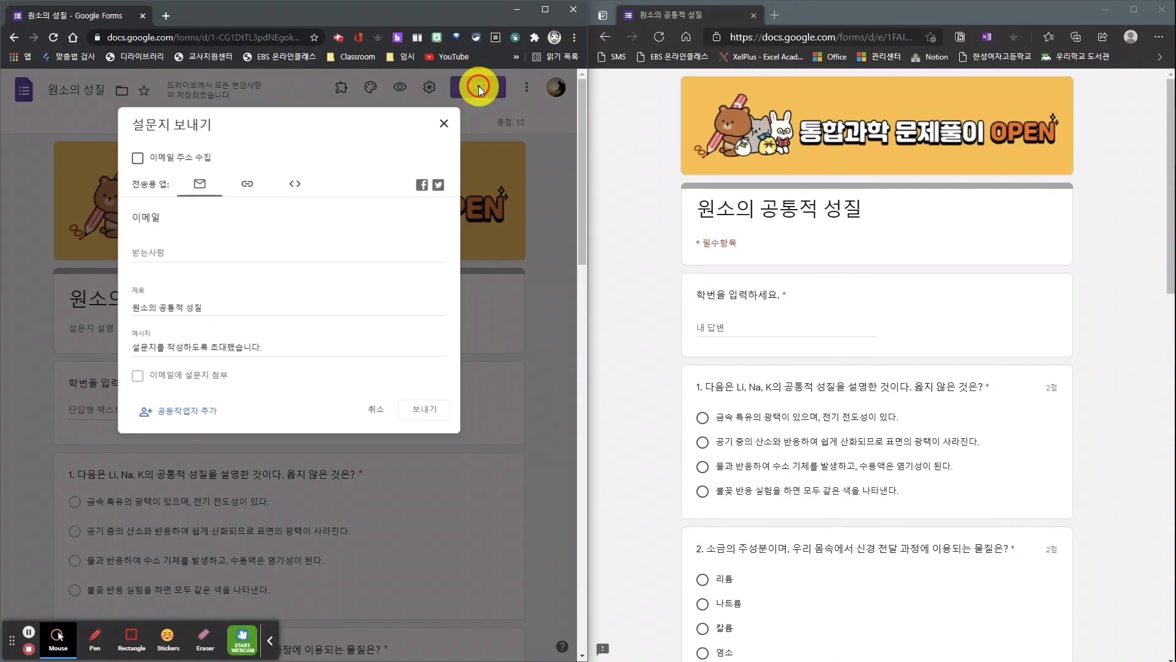
left_click(244, 179)
left_click(433, 272)
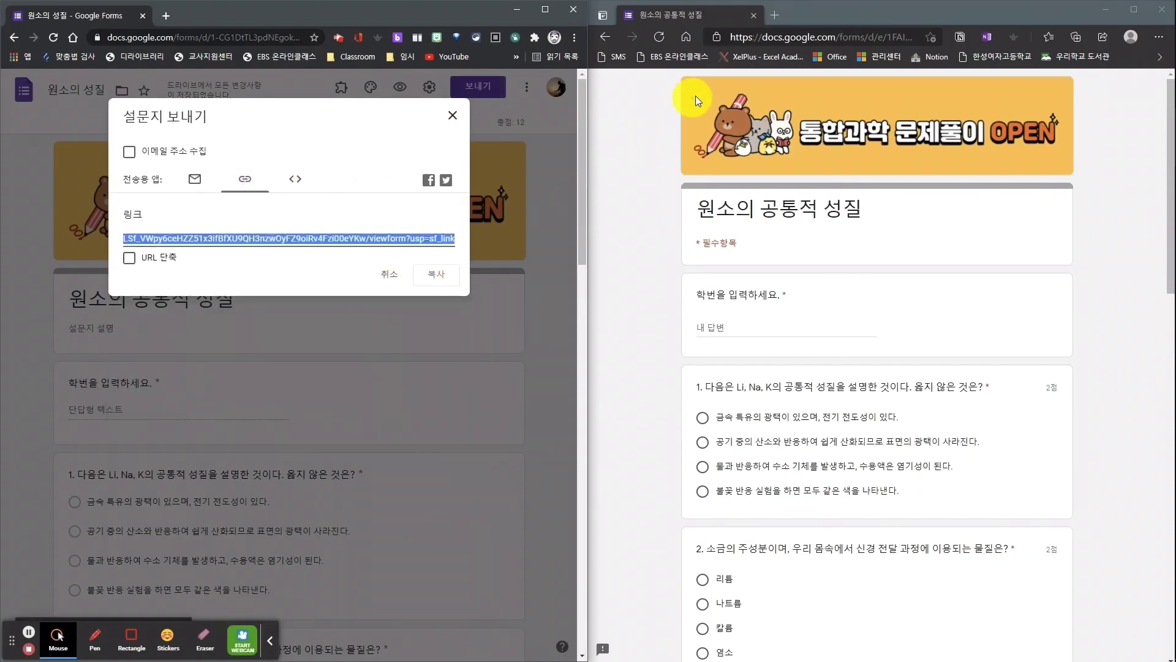
left_click(753, 36)
key("ctrl+v")
key("Return")
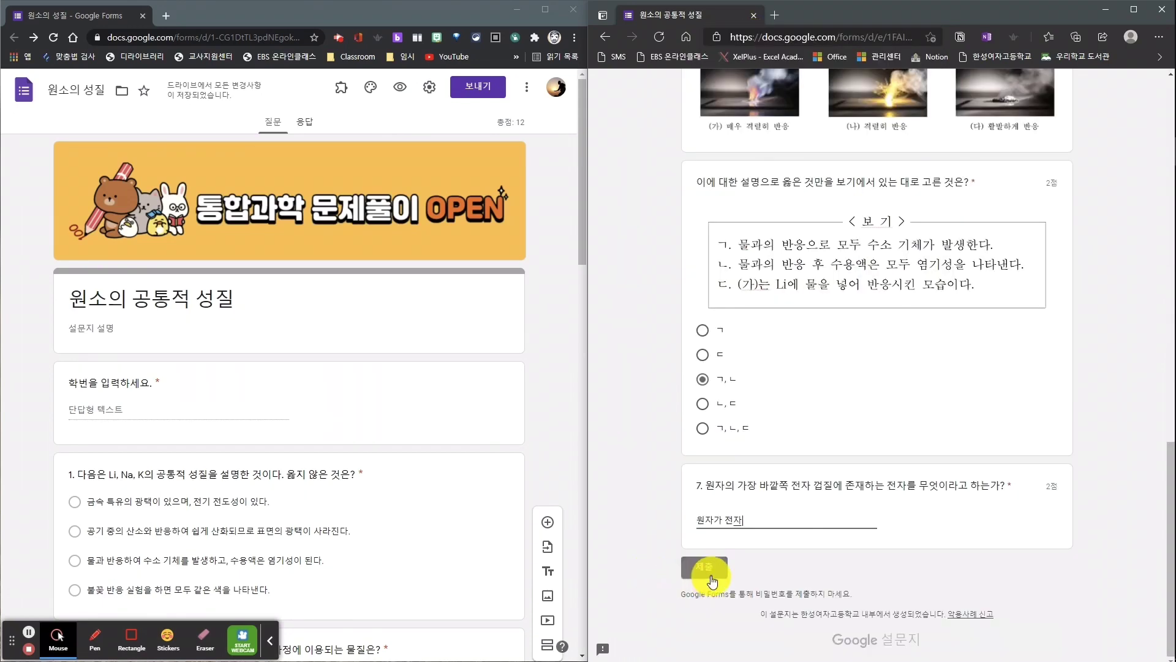
Step: Submit the completed quiz response, review its graded answers, and close the score page
left_click(708, 570)
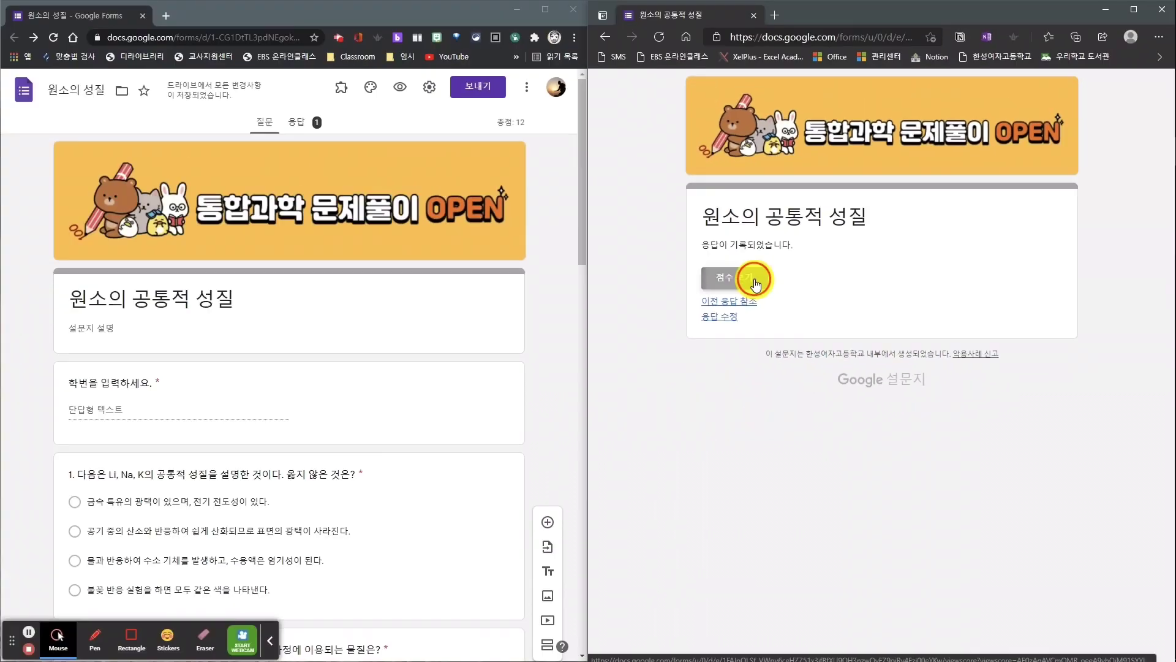
left_click(326, 220)
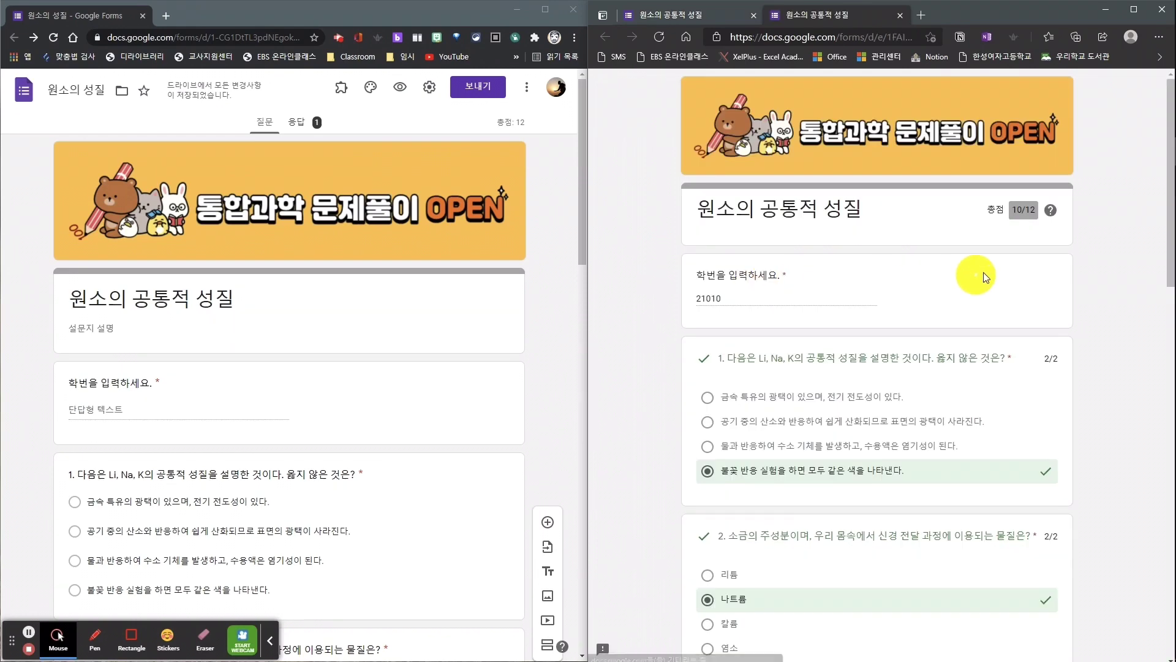
scroll(1086, 333, "down", 9)
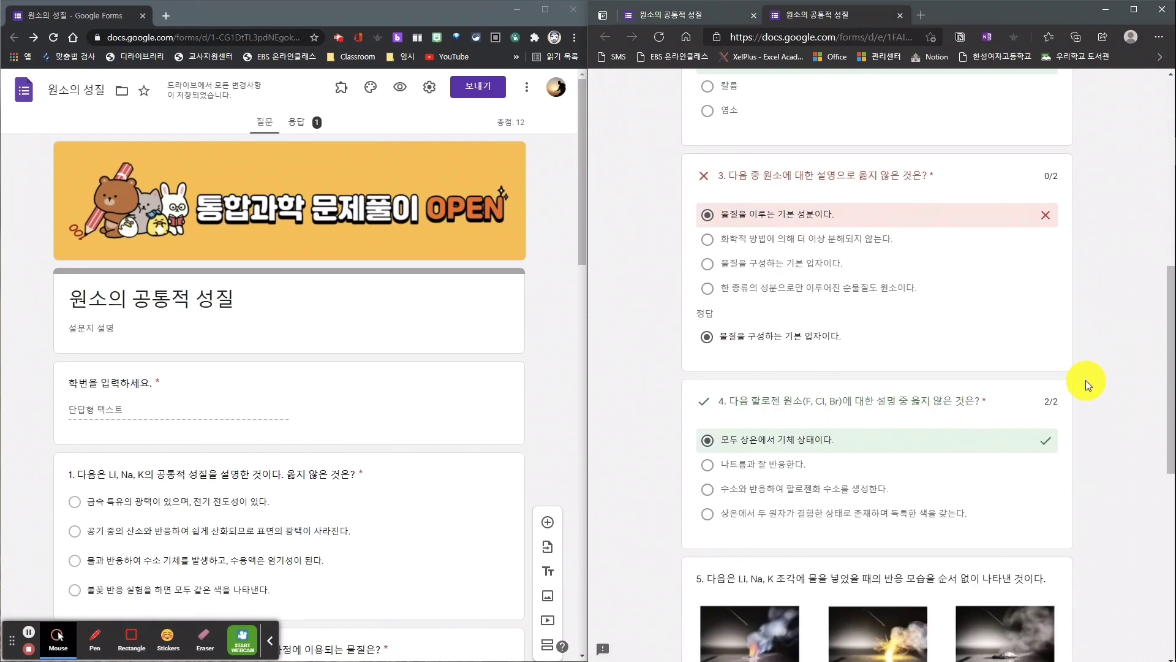
key("ctrl+w")
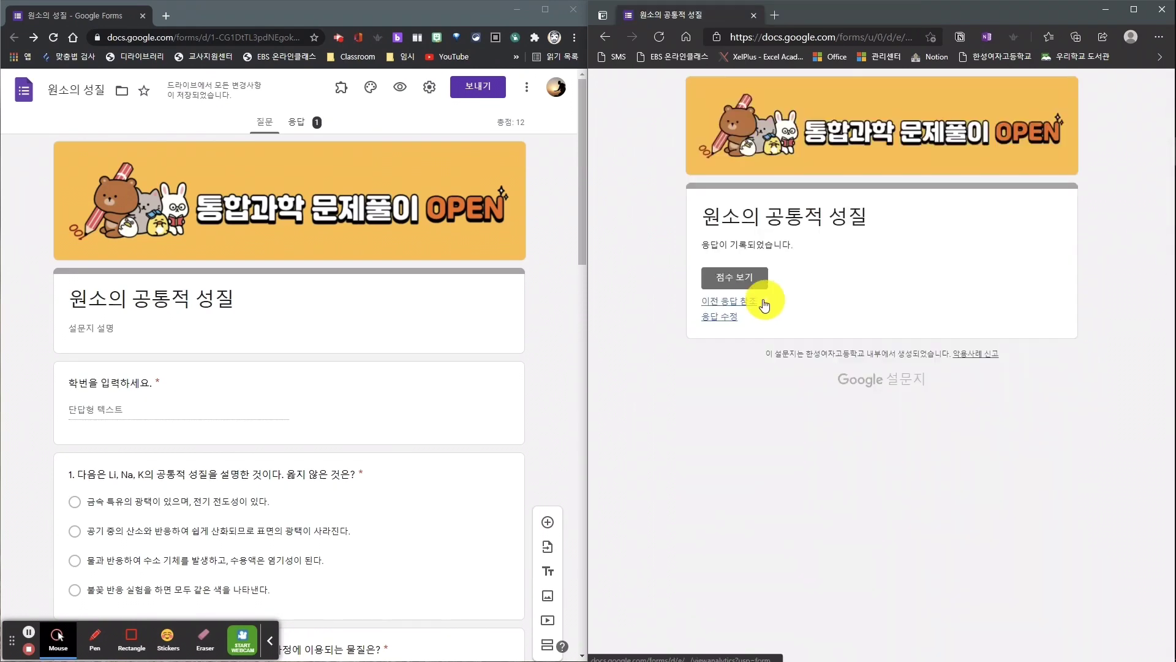
Step: Examine the previous-response summary charts of both quizzes, and reopen the submitted response for editing
left_click(745, 302)
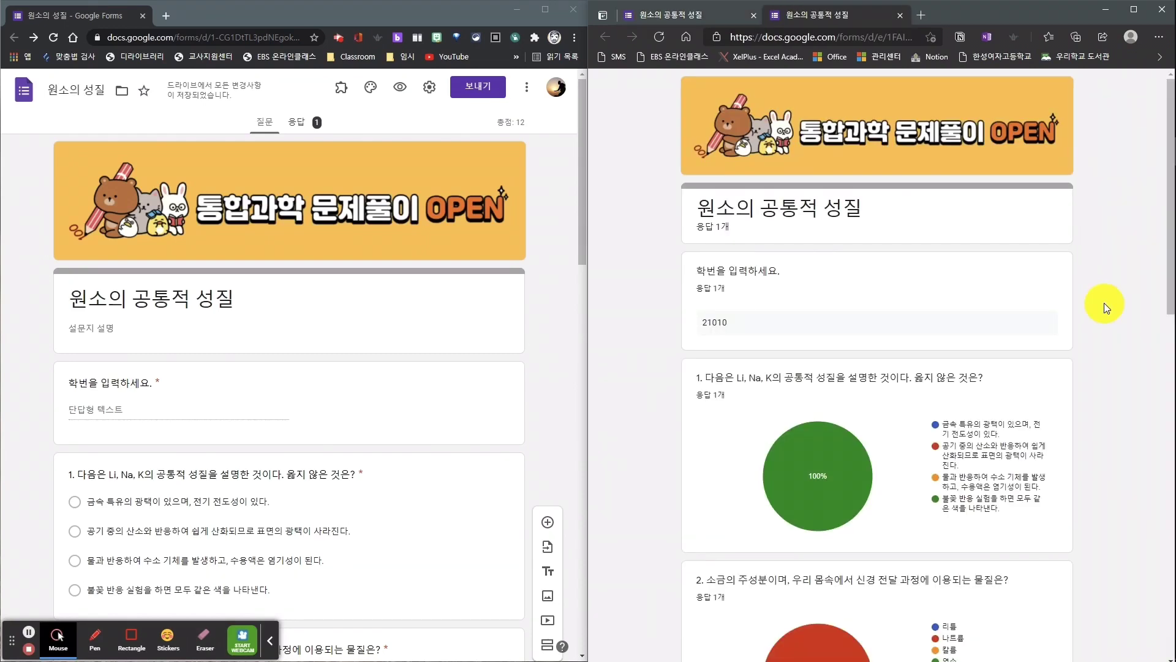
key("alt+Tab")
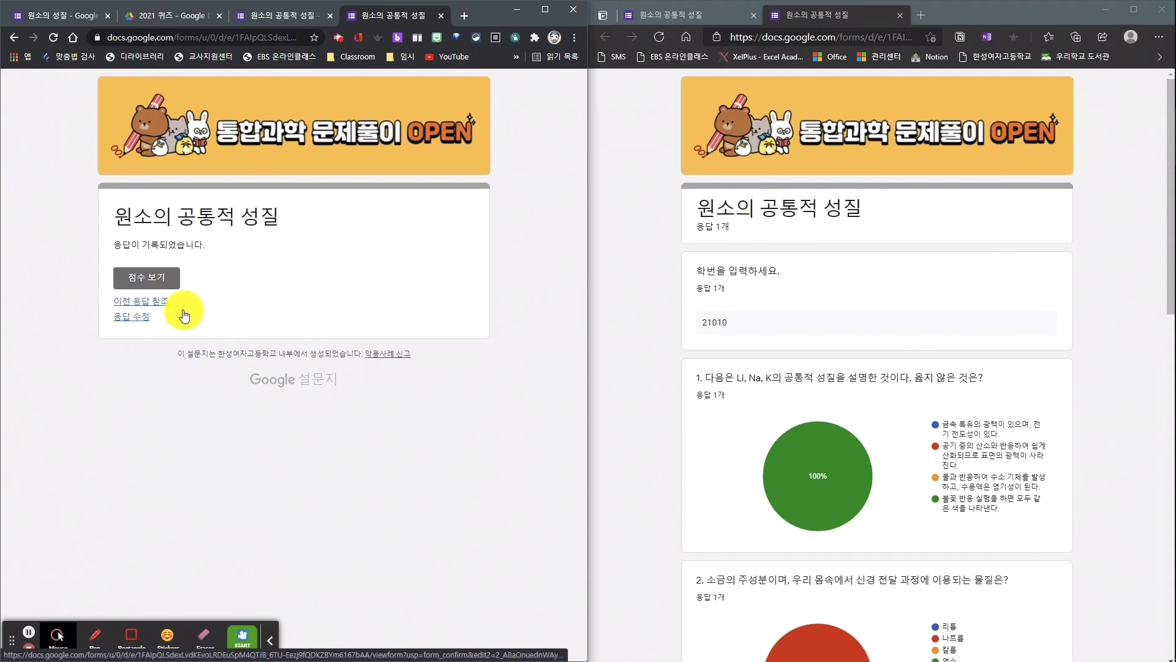
left_click(157, 303)
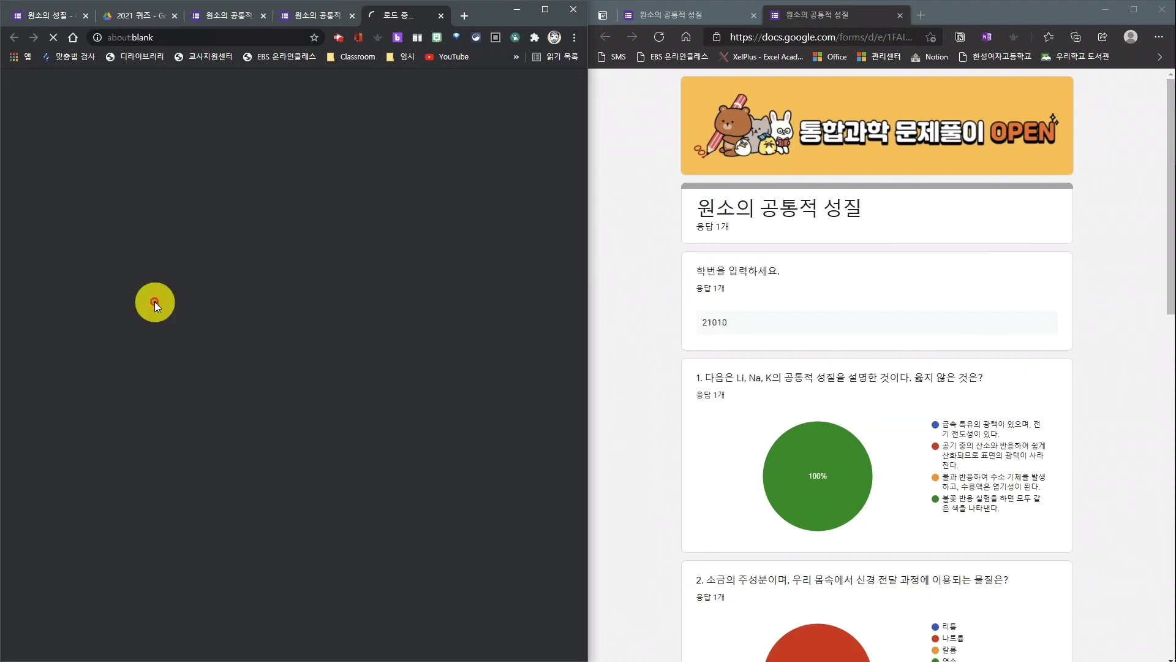
scroll(524, 416, "down", 15)
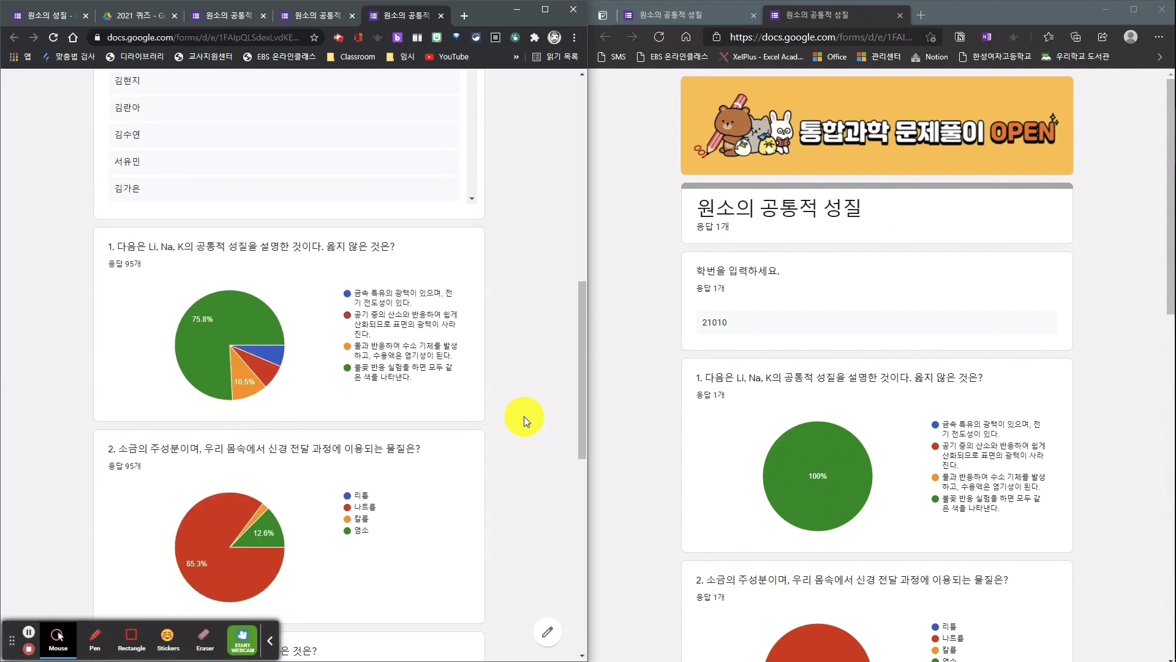
scroll(524, 417, "down", 5)
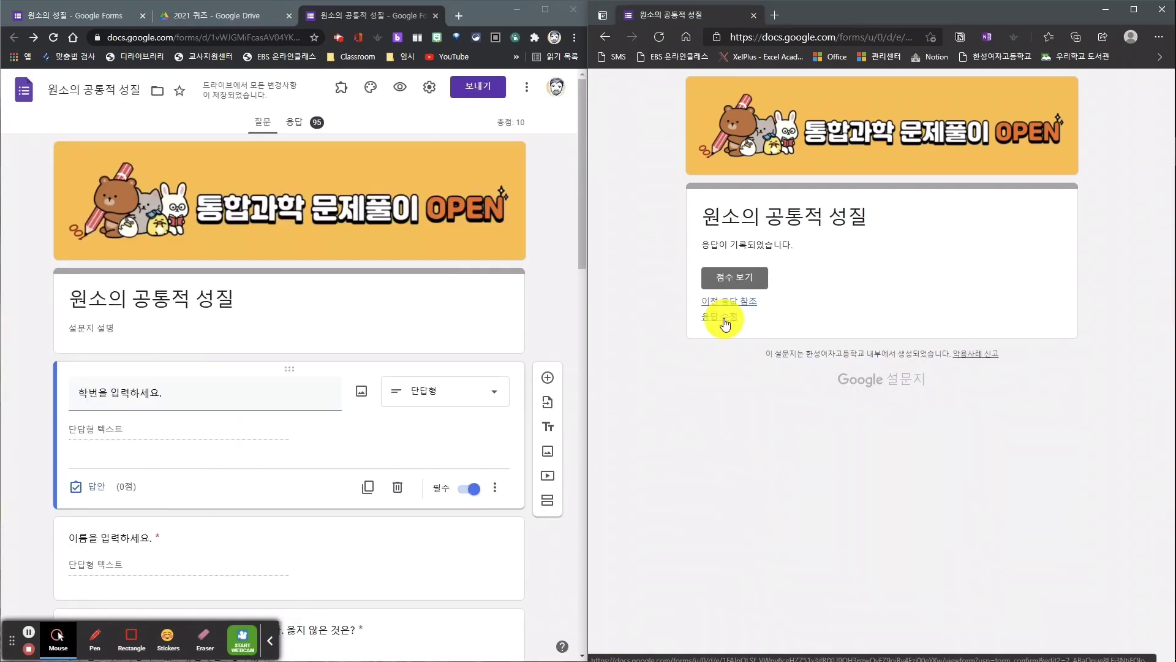
left_click(723, 318)
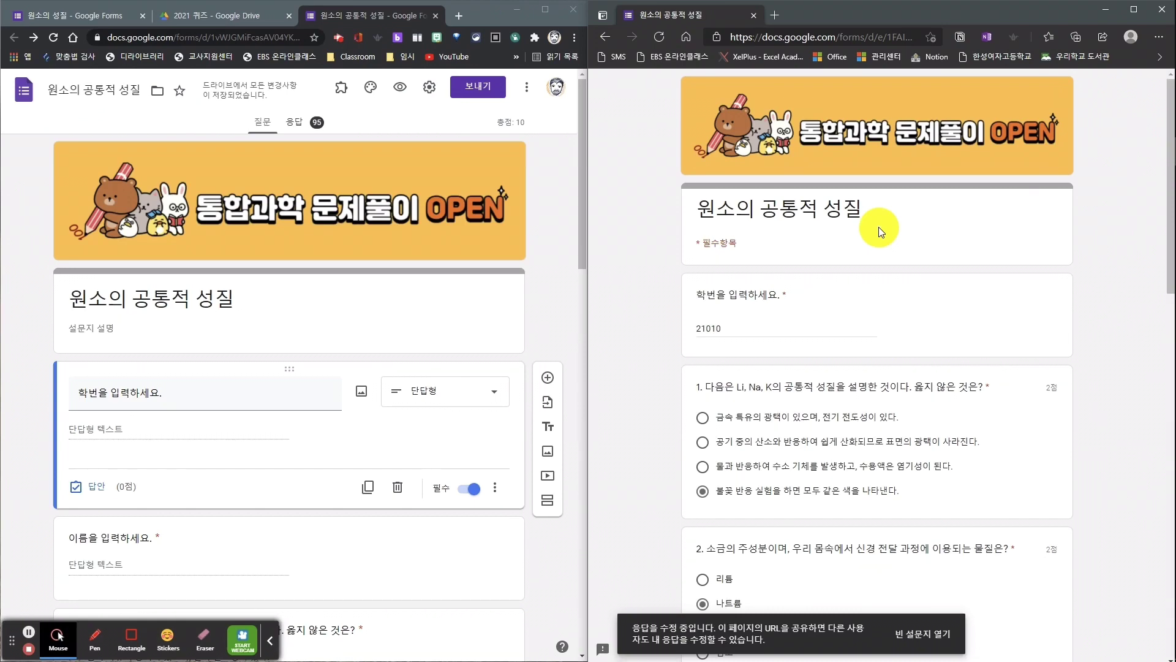
Step: Enable 진행률 표시줄 표시하기, 질문 순서 무작위로 섞기 and 다른 응답을 제출할 링크 표시 in the form's presentation settings
left_click(429, 87)
left_click(298, 148)
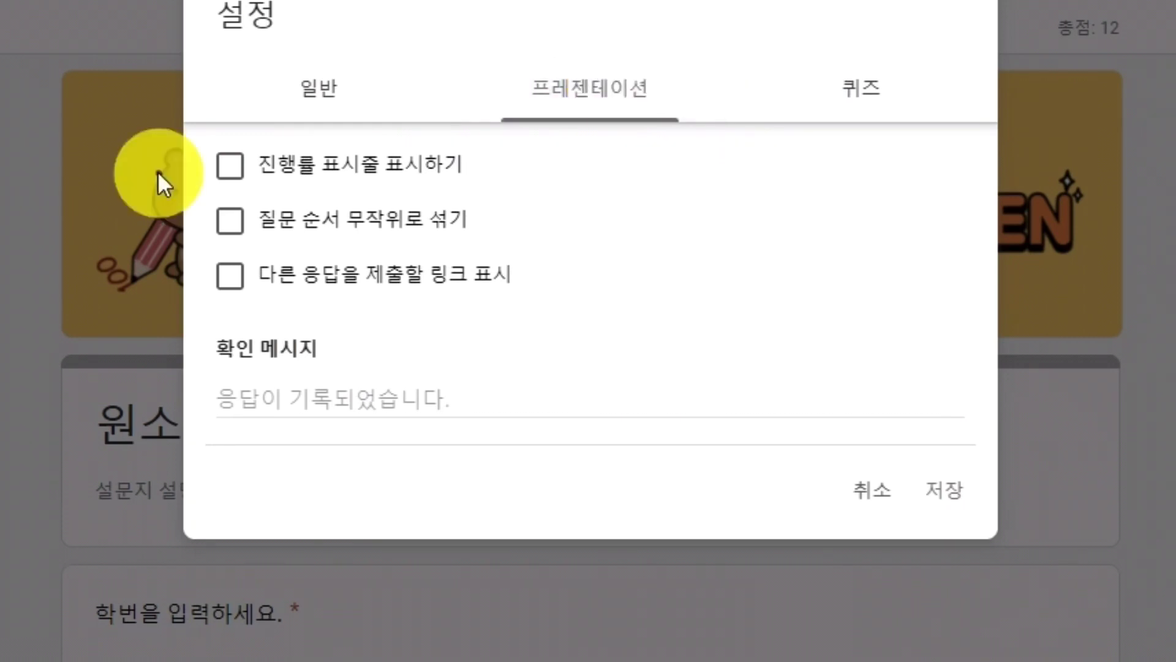
left_click(222, 168)
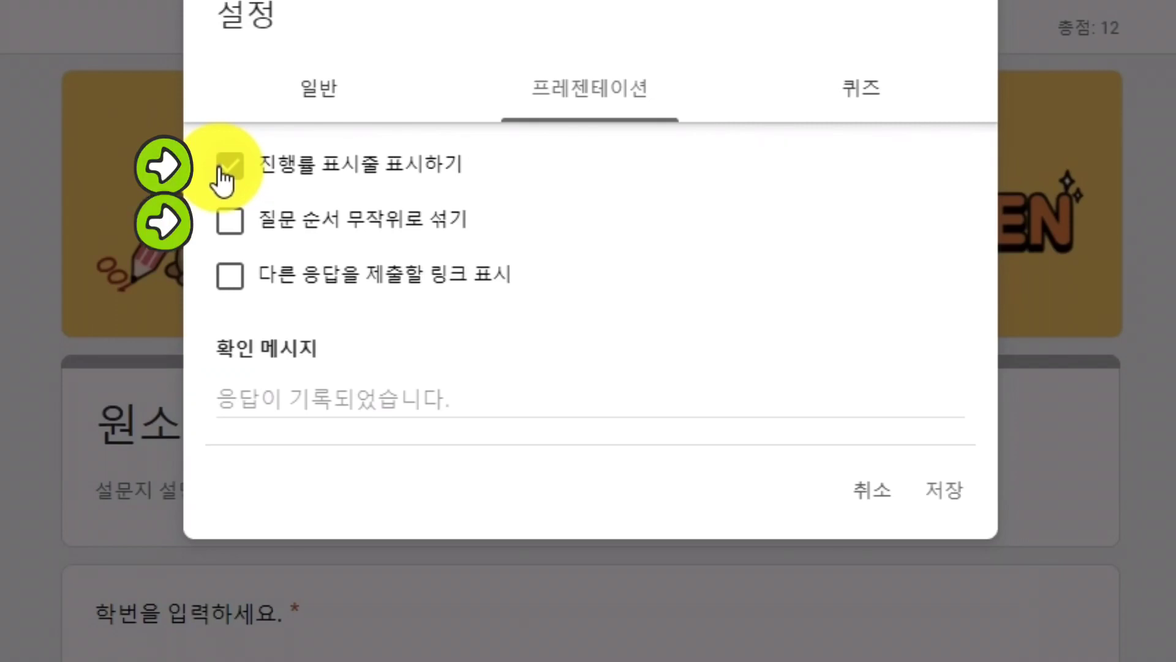
left_click(223, 219)
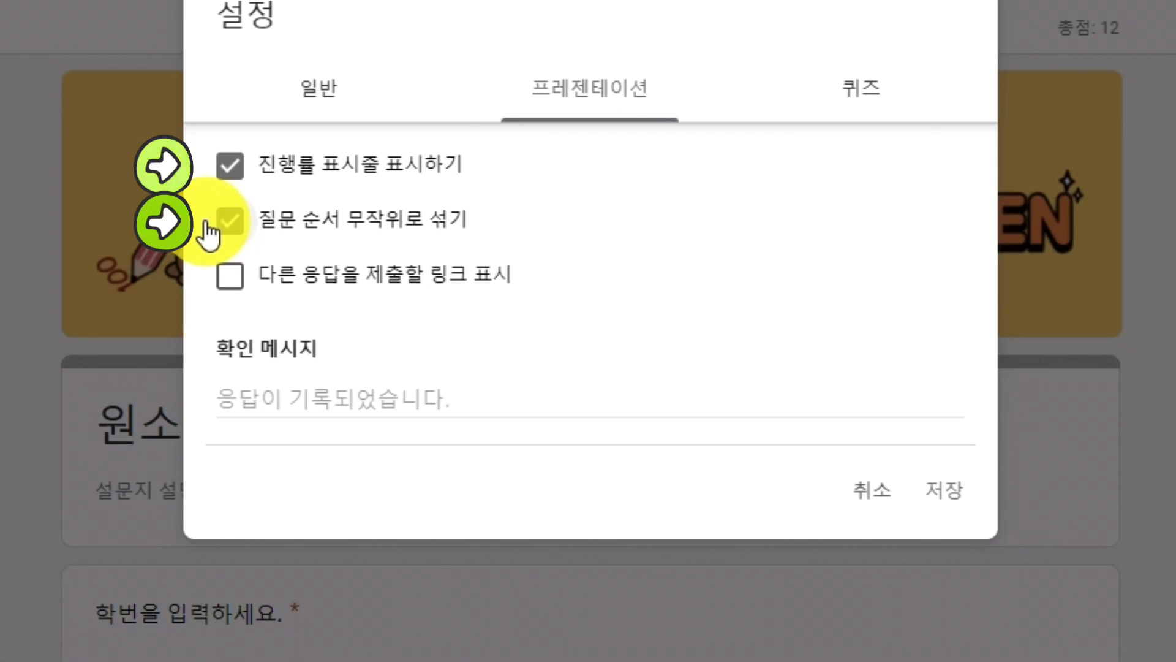
left_click(226, 279)
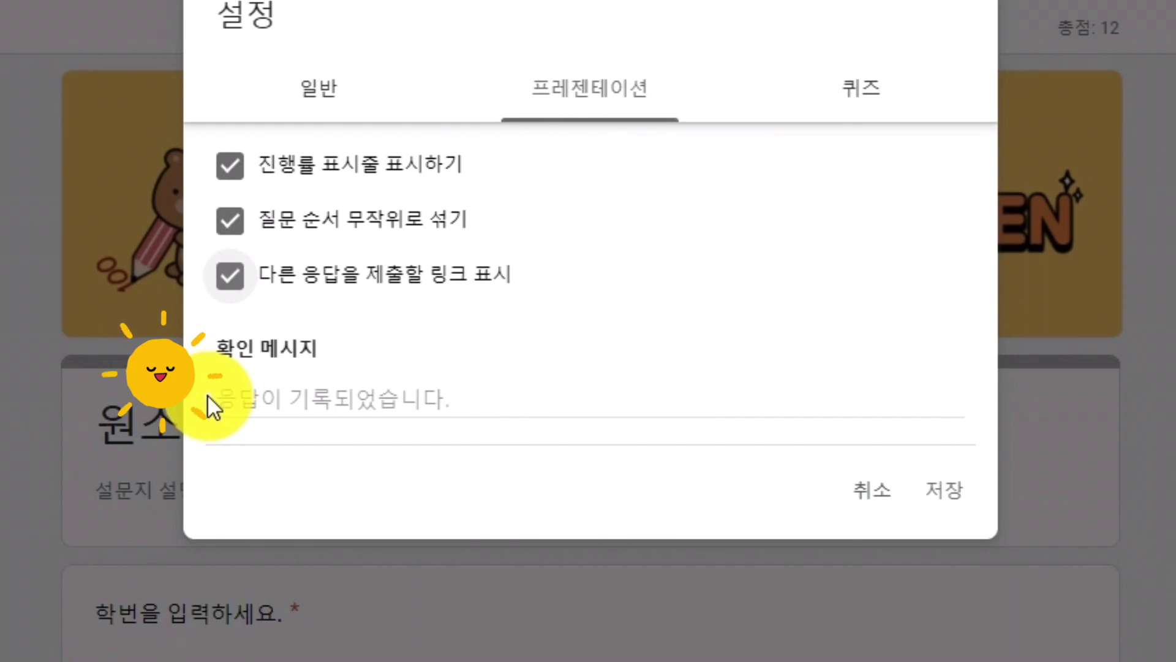
Step: Set the confirmation message to "오늘은 비가 하루 종일 내리네요. 마음이 싱숭생숭합니다" and save the settings
left_click(233, 395)
key("ctrl+v")
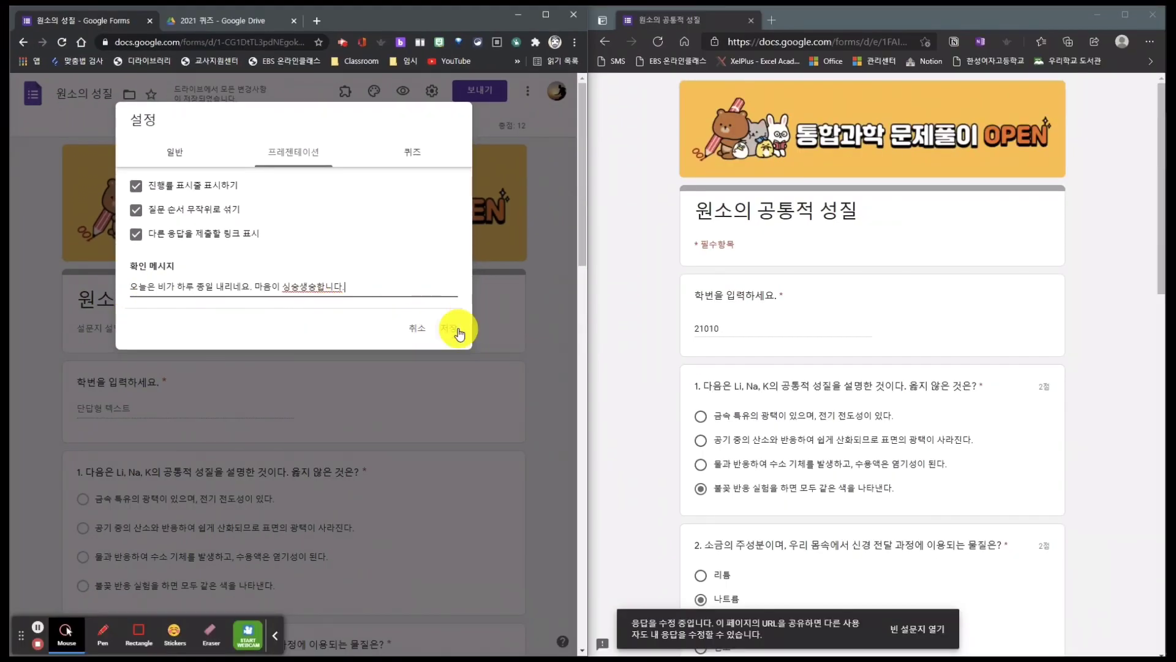
left_click(944, 490)
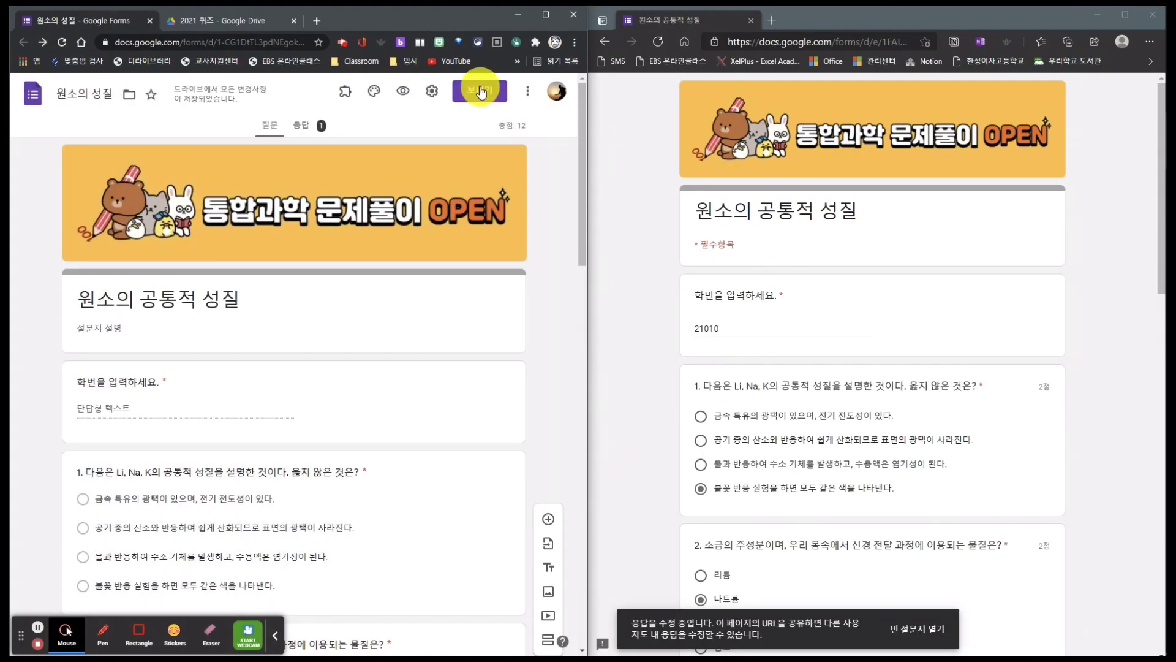
Step: Preview the form, check the shuffled question order and progress bar, and submit the filled-in test response
left_click(481, 92)
left_click(476, 92)
left_click(403, 91)
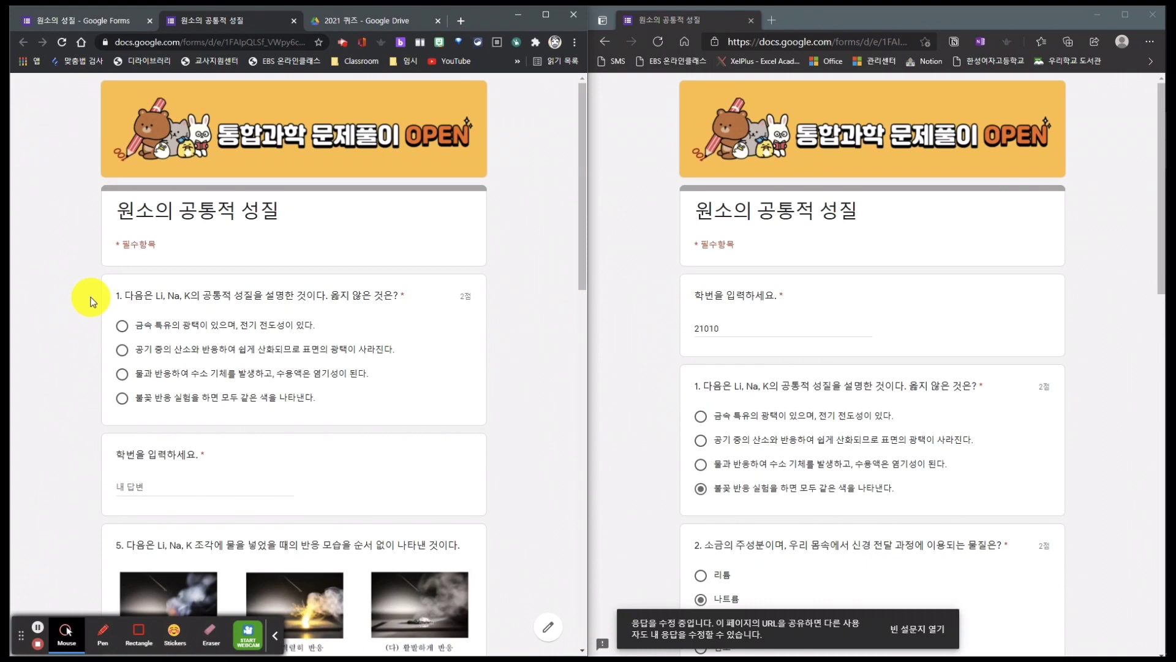
scroll(92, 302, "down", 6)
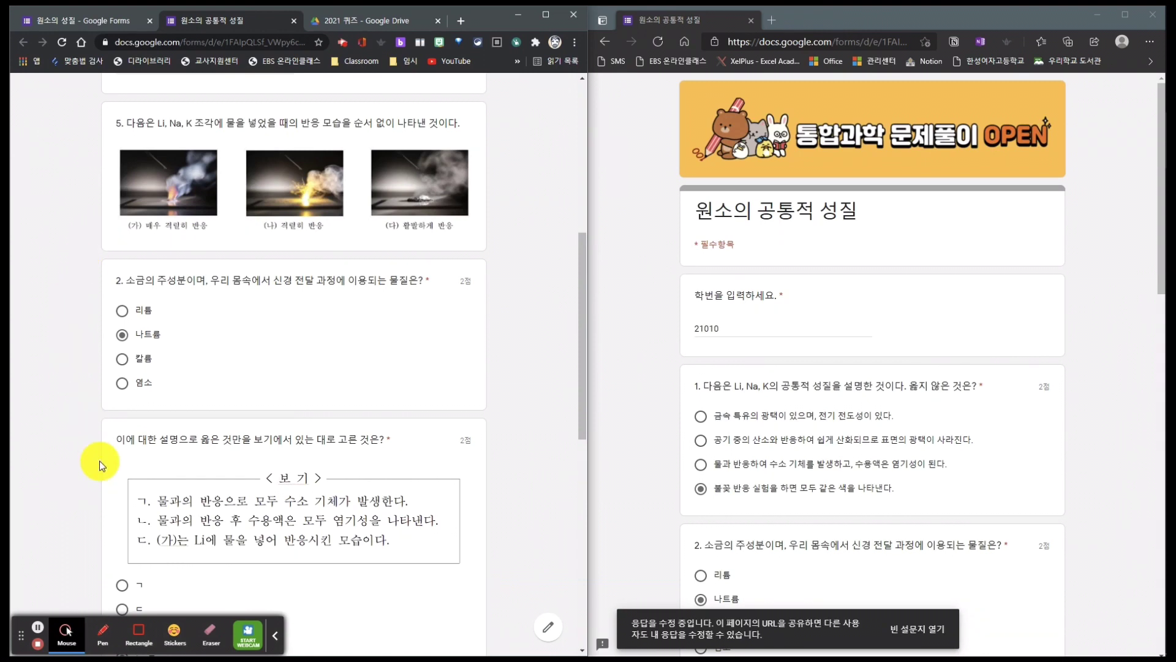
scroll(99, 461, "down", 10)
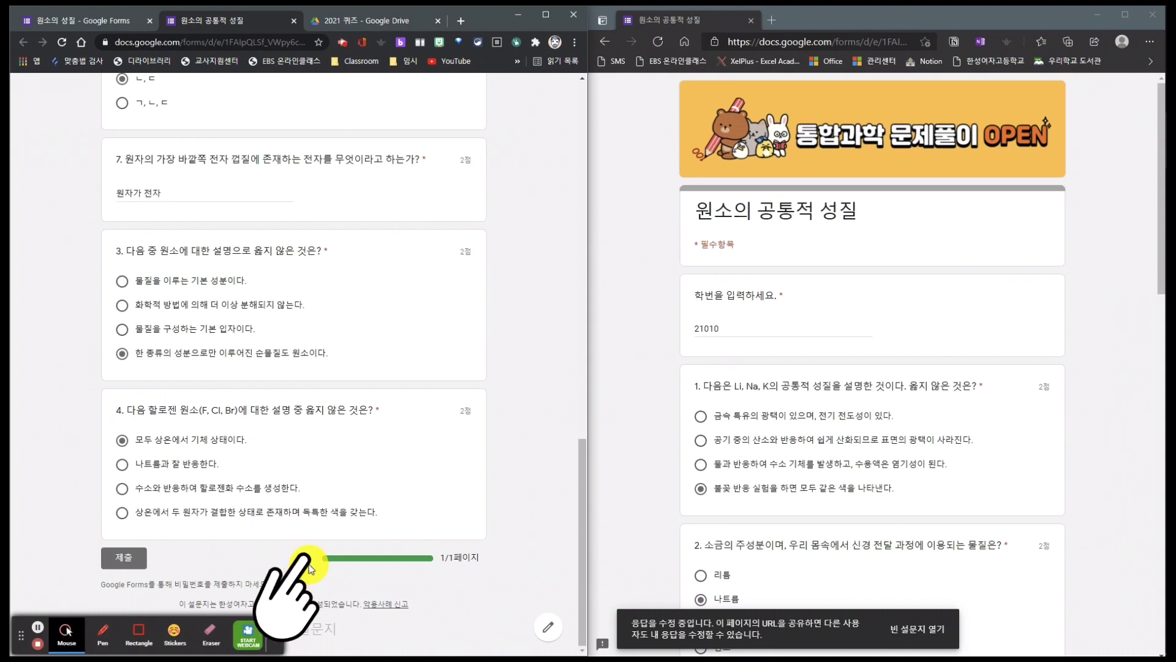
left_click(122, 557)
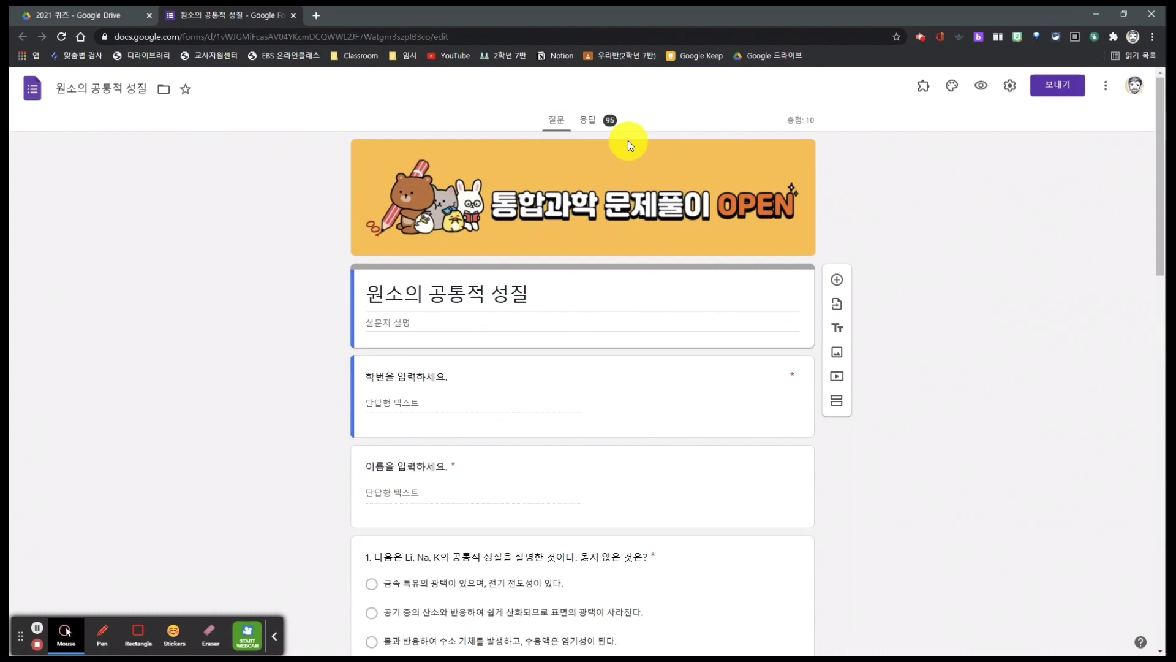
Step: Open the response summary of the finished 원소의 공통적 성질 quiz, view its responses in a spreadsheet, and examine the student scores
left_click(588, 120)
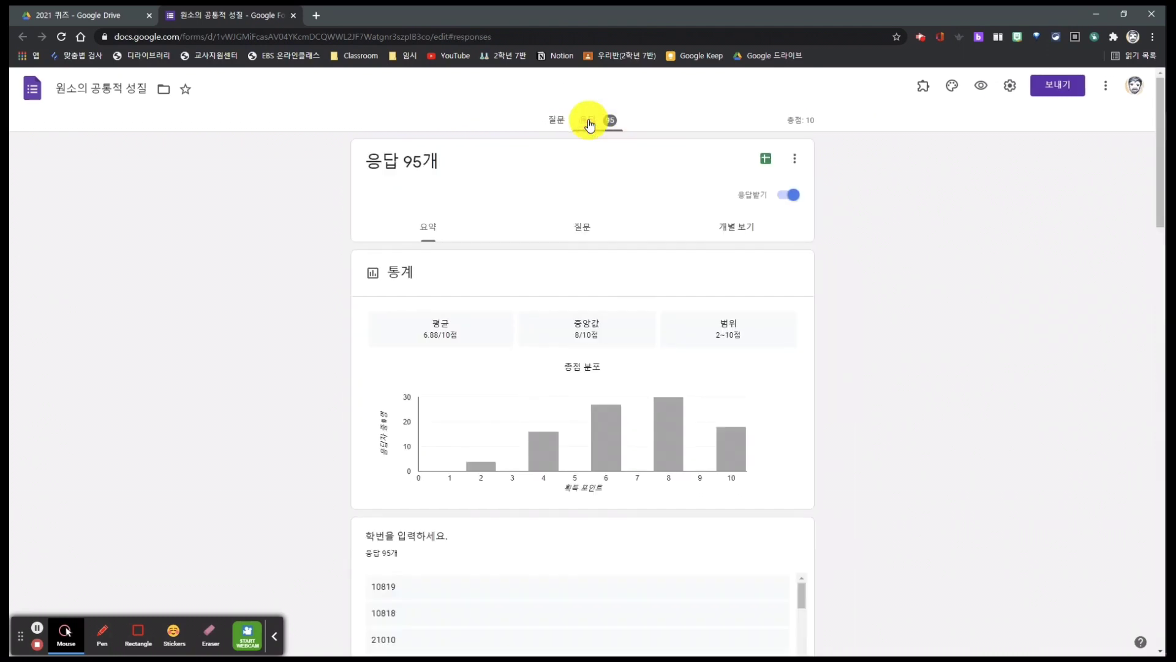
left_click(766, 161)
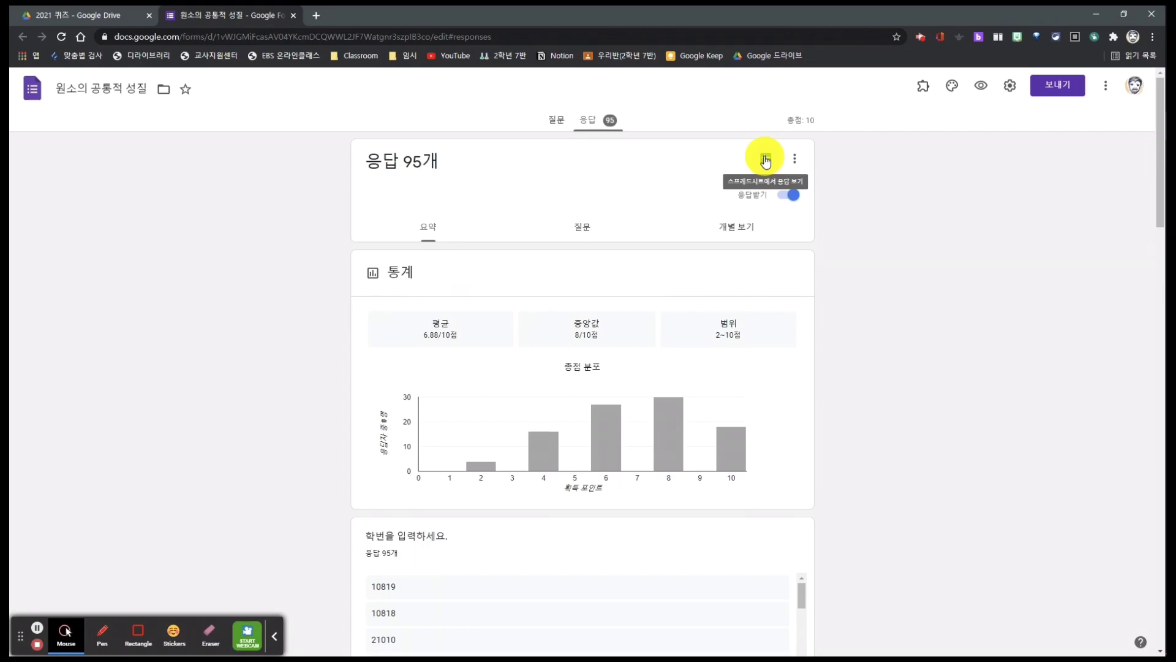
left_click(765, 160)
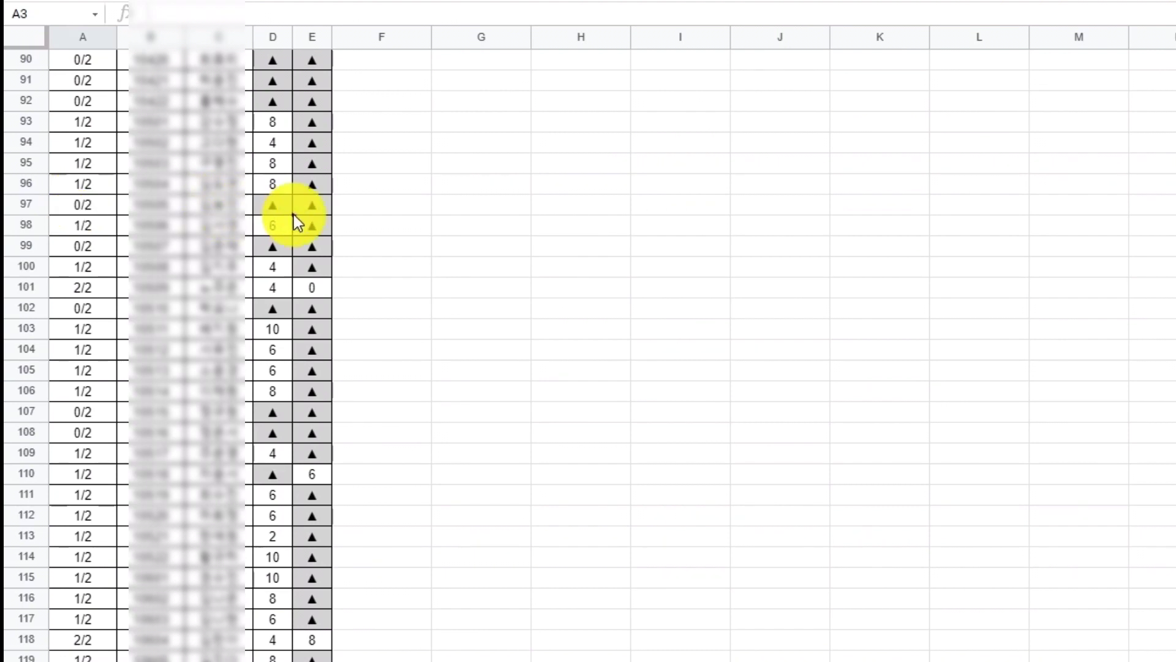
scroll(293, 214, "down", 5)
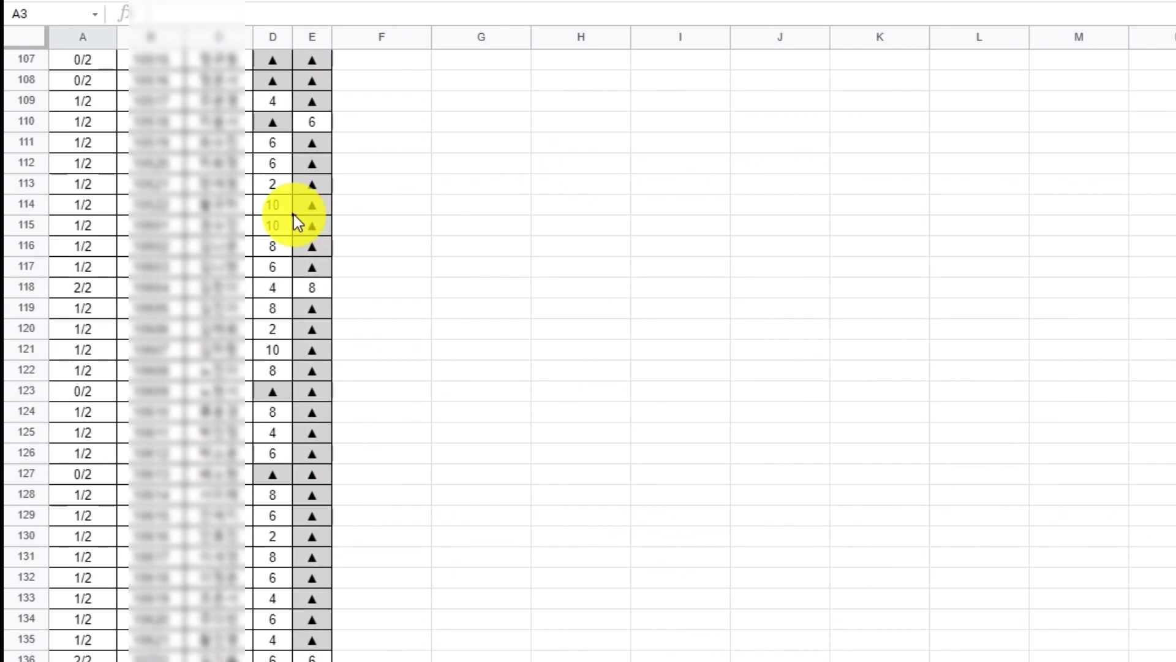
scroll(293, 214, "down", 1)
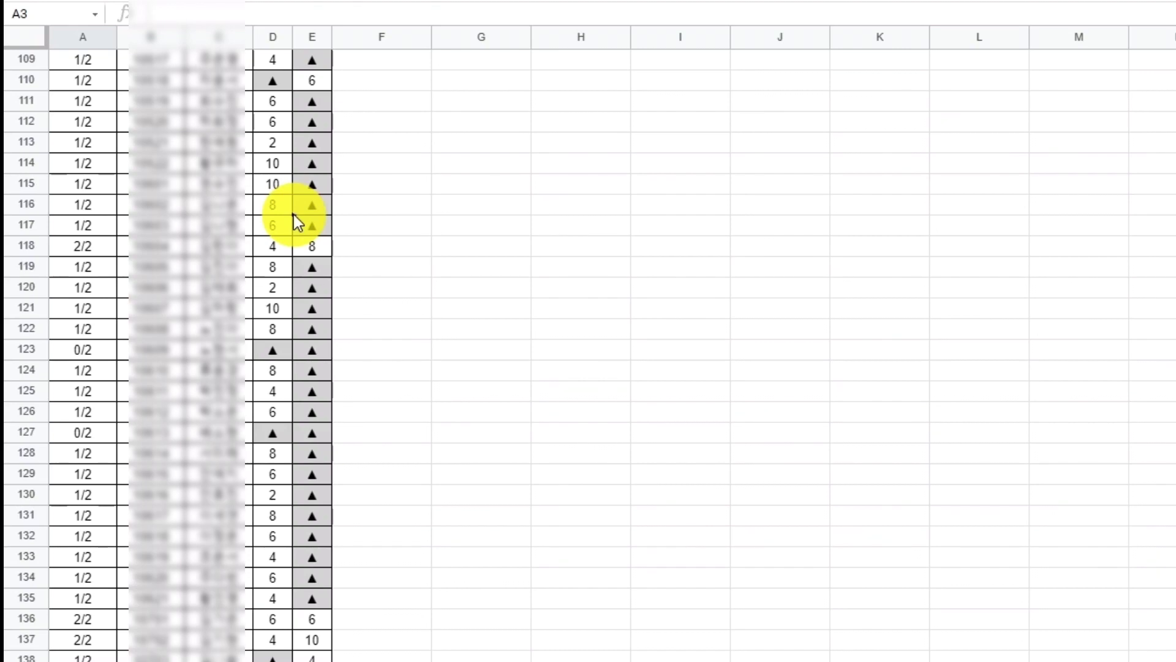
scroll(293, 214, "down", 3)
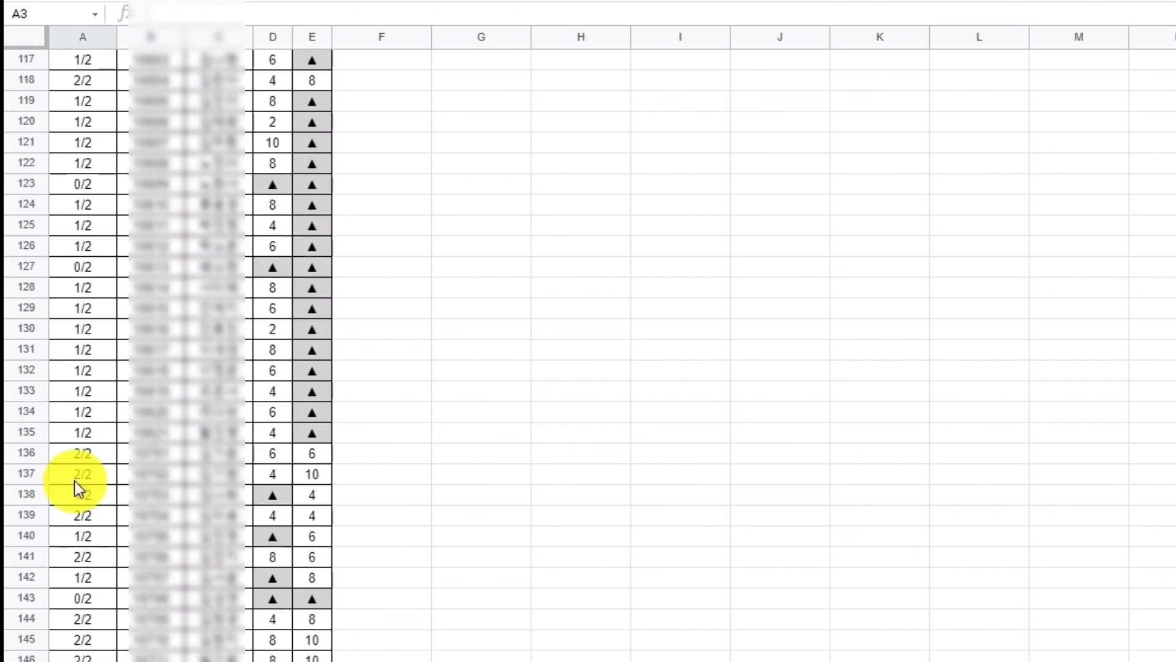